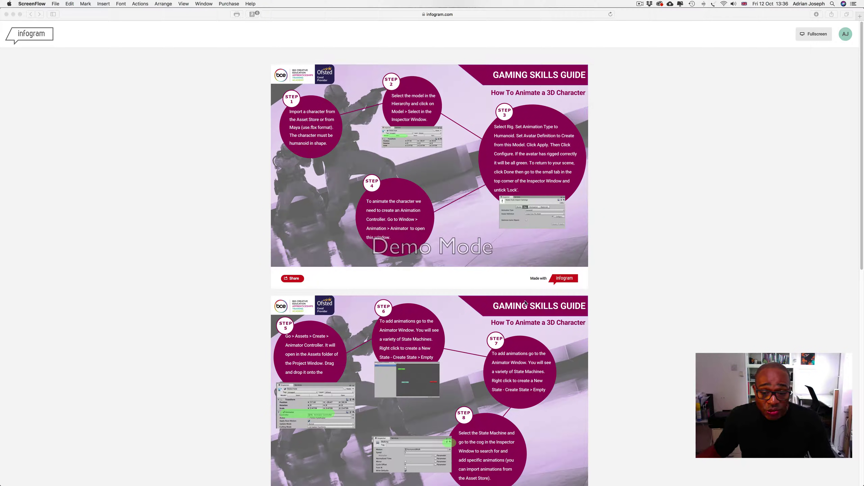
# - Switch to Unity and display the robot character in the Scene view
pyautogui.moveTo(558, 477)
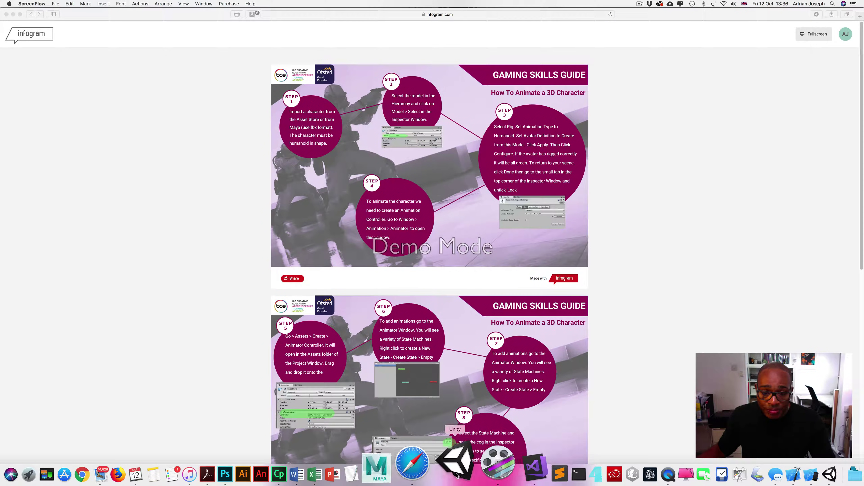
pyautogui.click(456, 475)
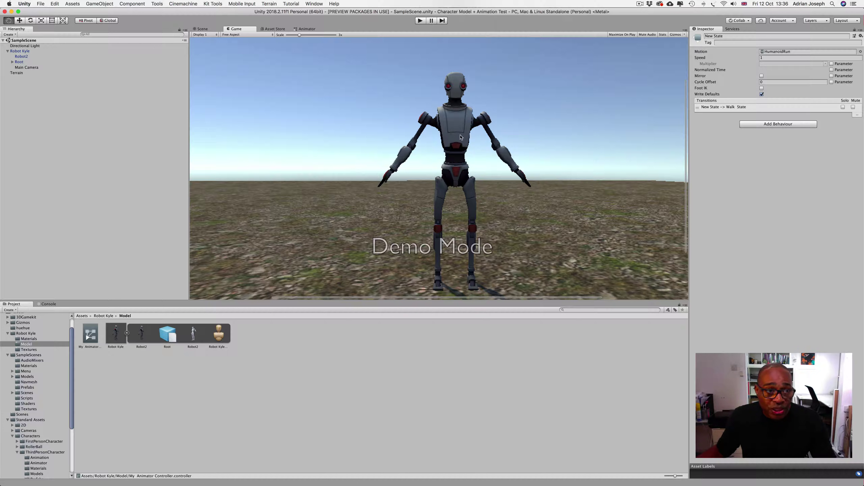
pyautogui.click(202, 29)
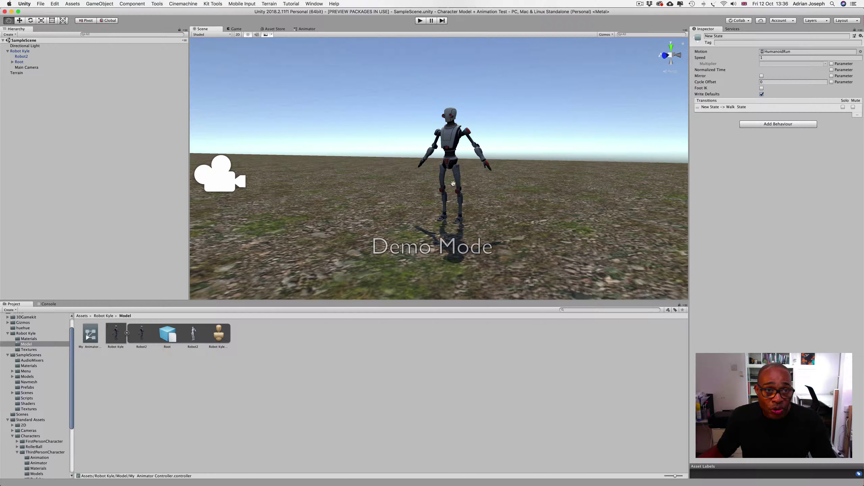
# - Show the character assets in the Asset Store and apply a price range of €0 - €0
pyautogui.click(275, 29)
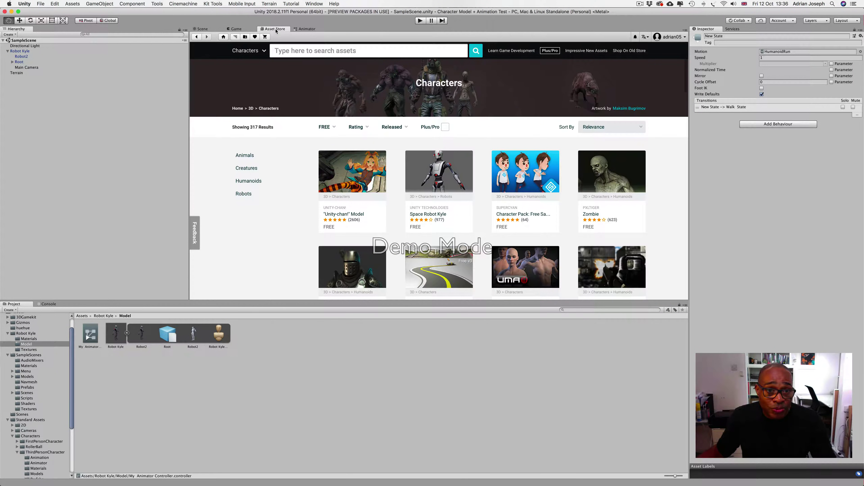
pyautogui.click(334, 128)
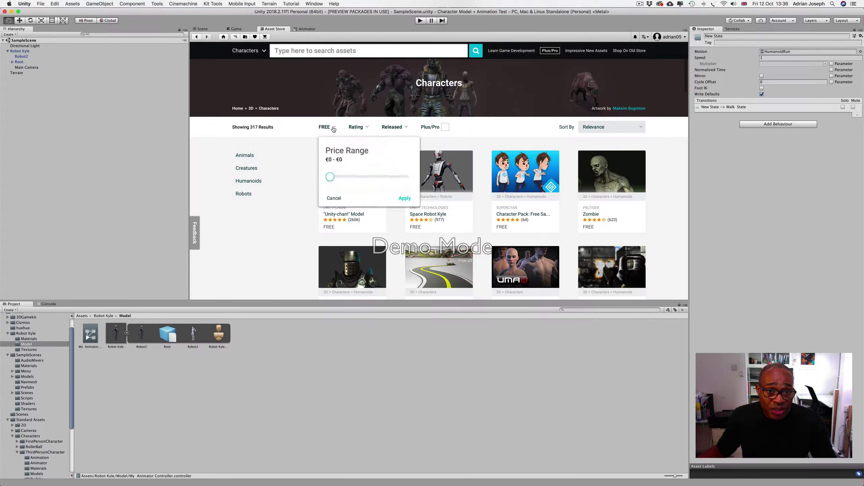
pyautogui.moveTo(330, 176)
pyautogui.mouseDown()
pyautogui.moveTo(353, 178)
pyautogui.moveTo(324, 179)
pyautogui.mouseUp()
pyautogui.click(404, 198)
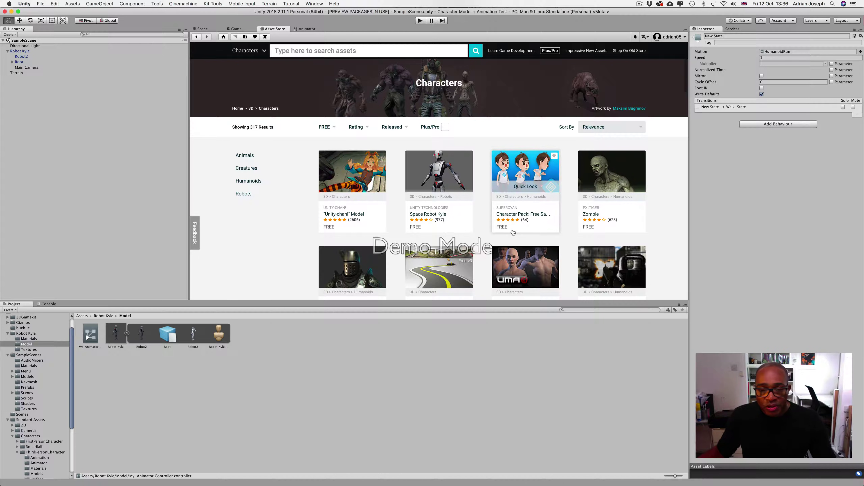
# - Browse the free character assets in the Asset Store and return to the Scene view
pyautogui.scroll(-1, 515, 232)
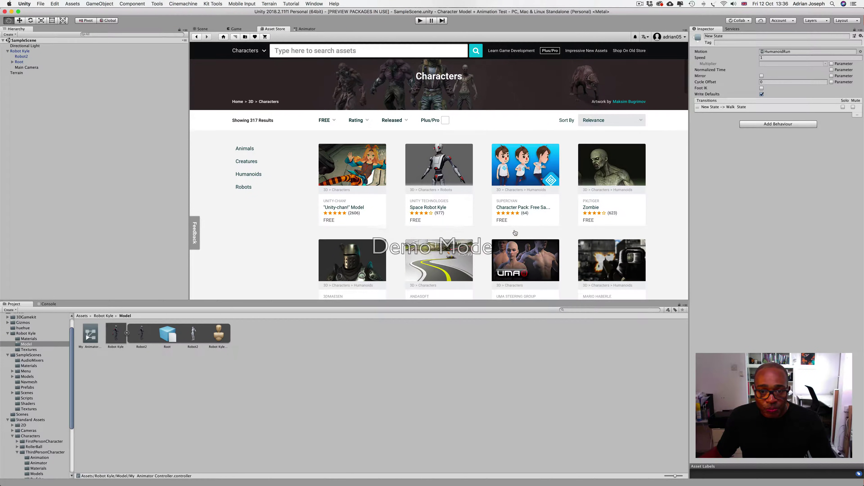
pyautogui.scroll(-5, 515, 233)
pyautogui.scroll(-7, 515, 232)
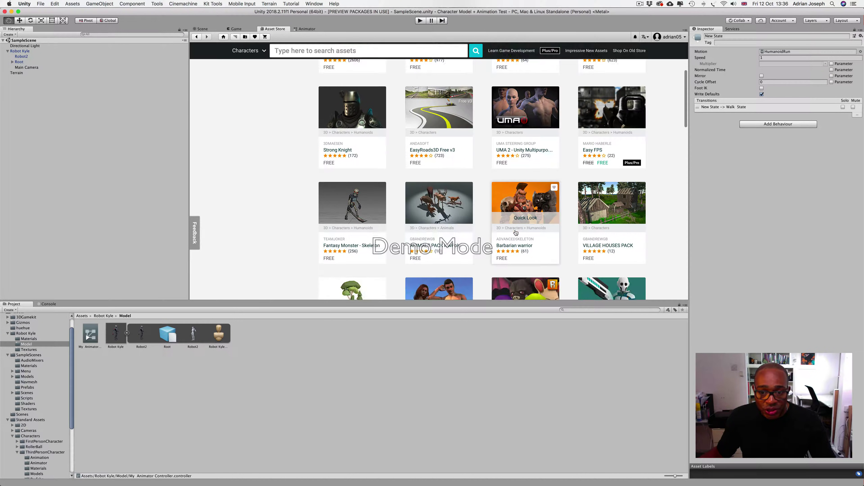
pyautogui.scroll(12, 515, 232)
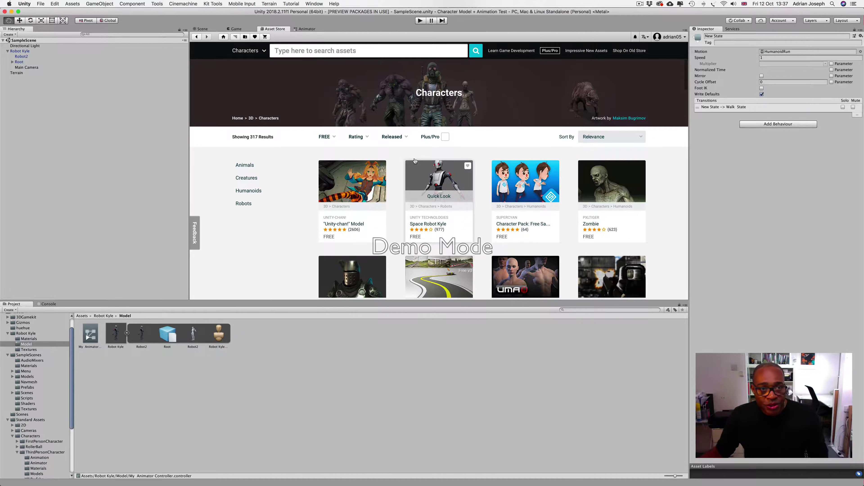
pyautogui.click(204, 29)
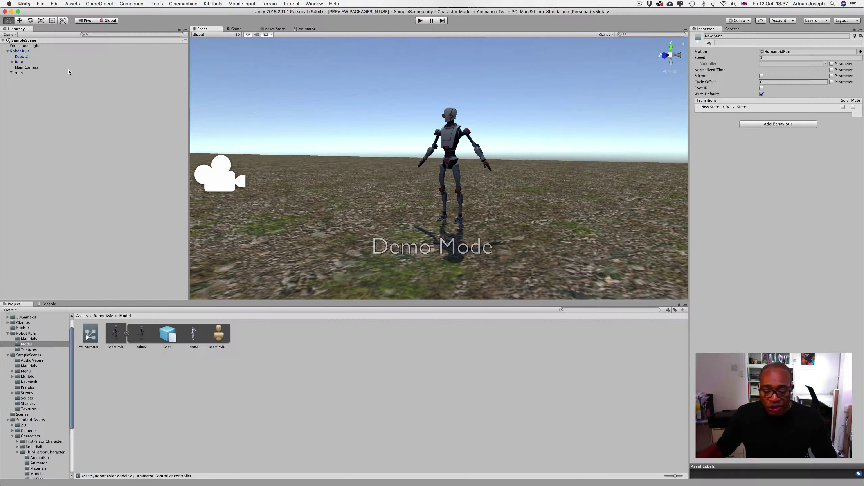
# - Switch to Safari to review the opening steps of the 3D character animation guide, and return to Unity
pyautogui.moveTo(252, 485)
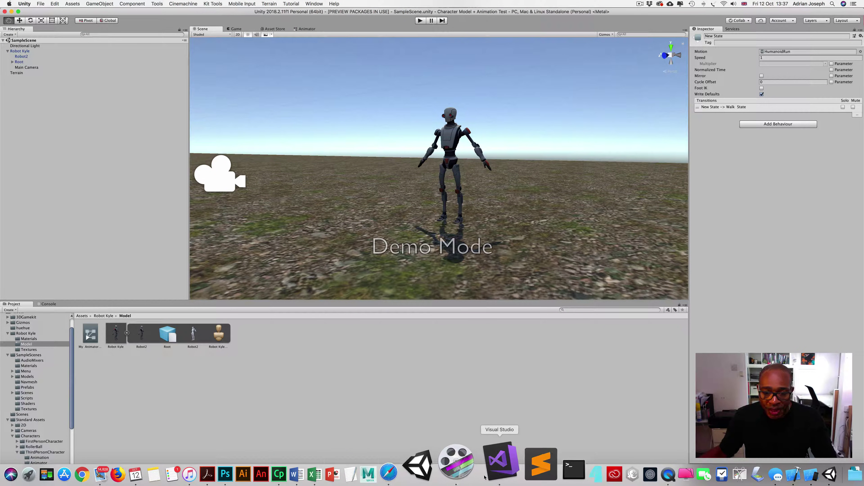
pyautogui.click(433, 475)
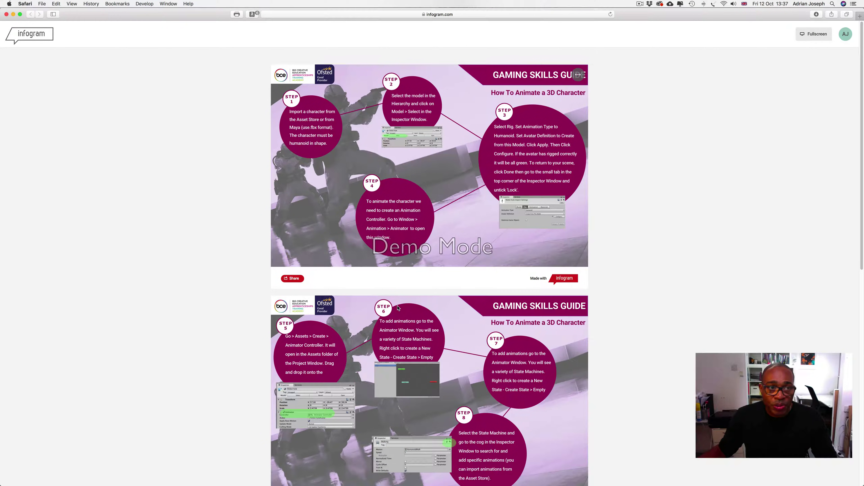
pyautogui.scroll(-1, 394, 122)
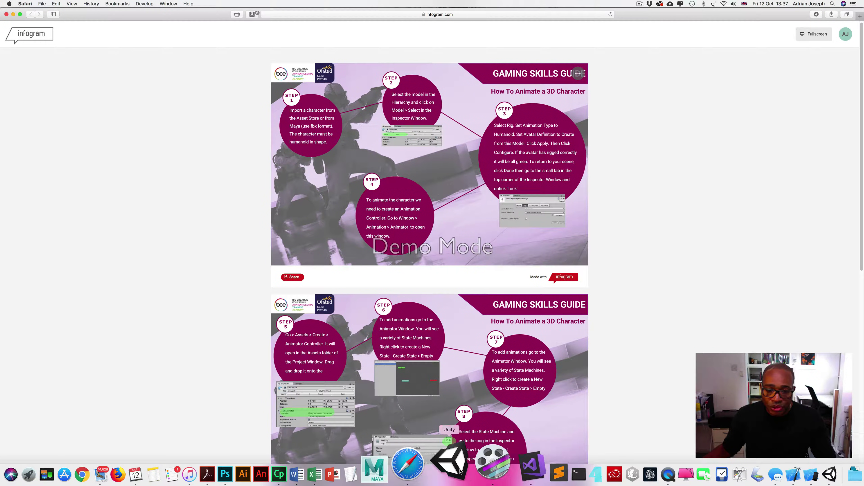
pyautogui.click(459, 471)
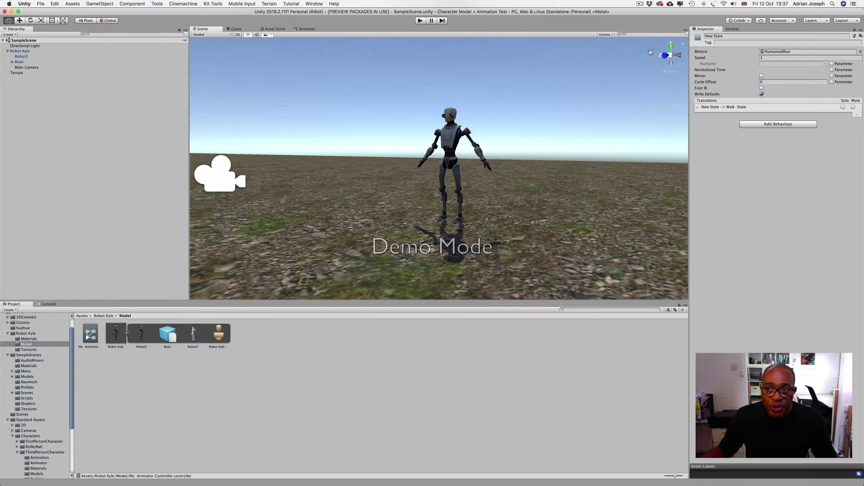
# - Set Robot Kyle's rig to the Humanoid animation type with the avatar definition Create From This Model
pyautogui.click(22, 51)
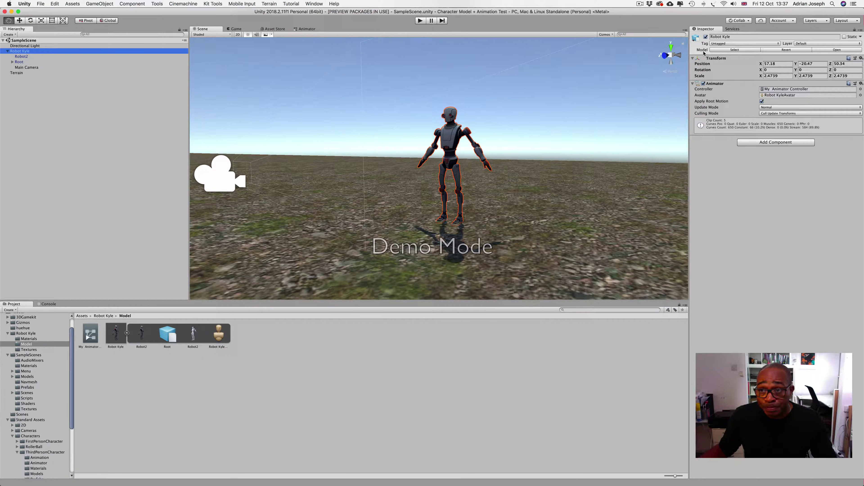
pyautogui.click(734, 50)
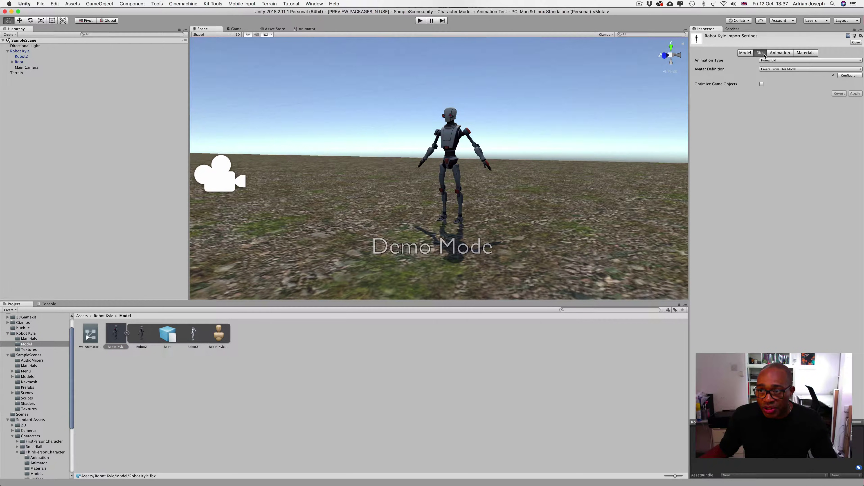
pyautogui.click(860, 60)
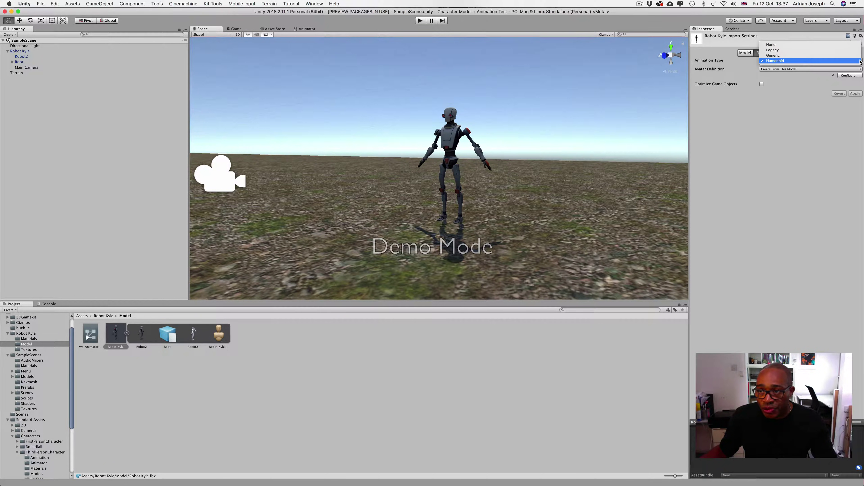
pyautogui.click(861, 61)
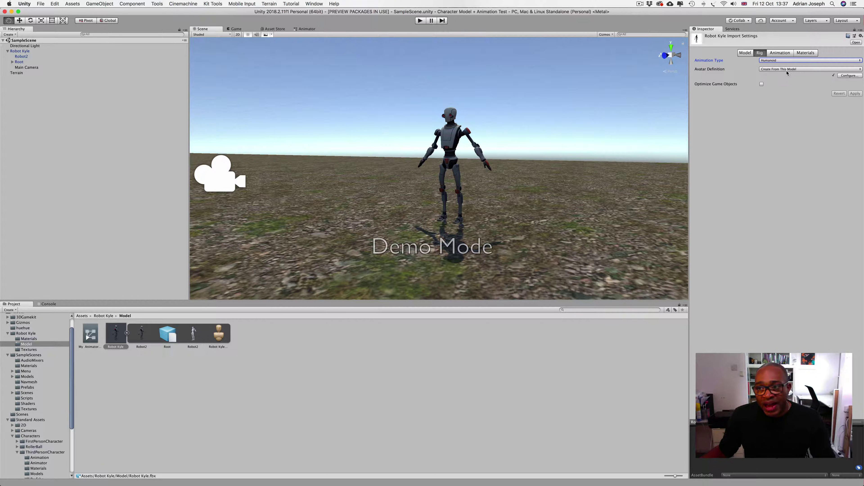
pyautogui.click(860, 70)
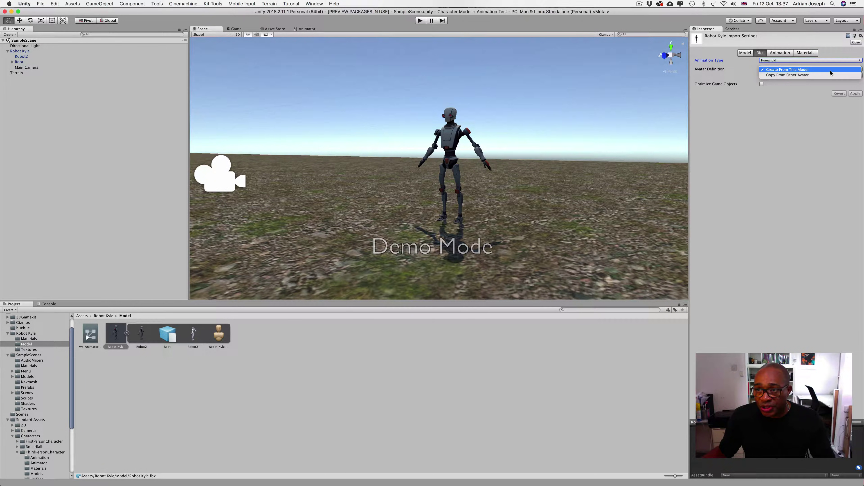
pyautogui.click(819, 70)
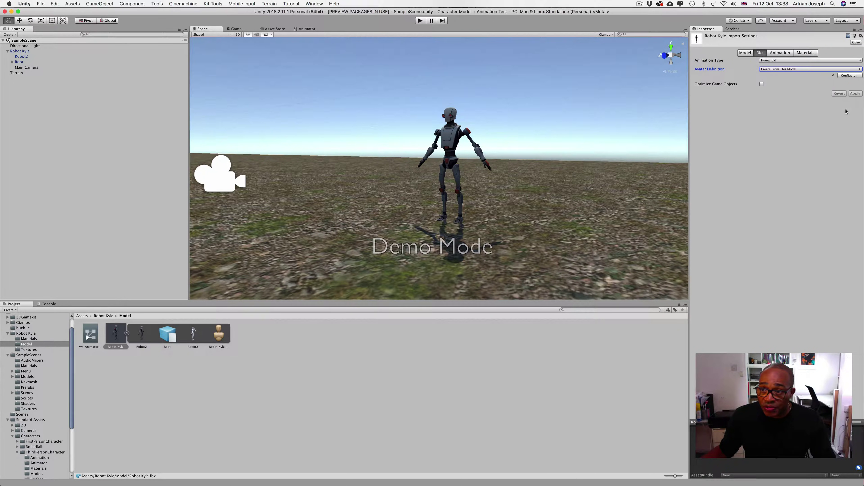
# - Open Robot Kyle's avatar configuration to inspect the bone mapping, and exit it by unlocking the Inspector
pyautogui.click(850, 75)
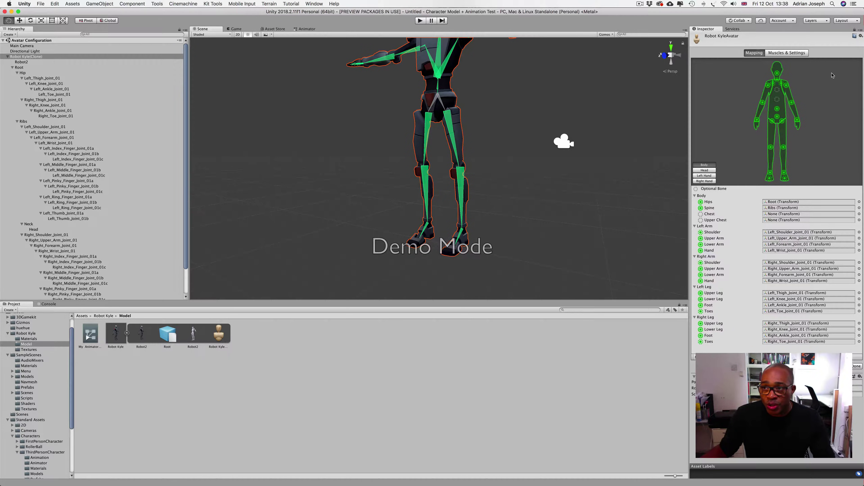
pyautogui.click(860, 32)
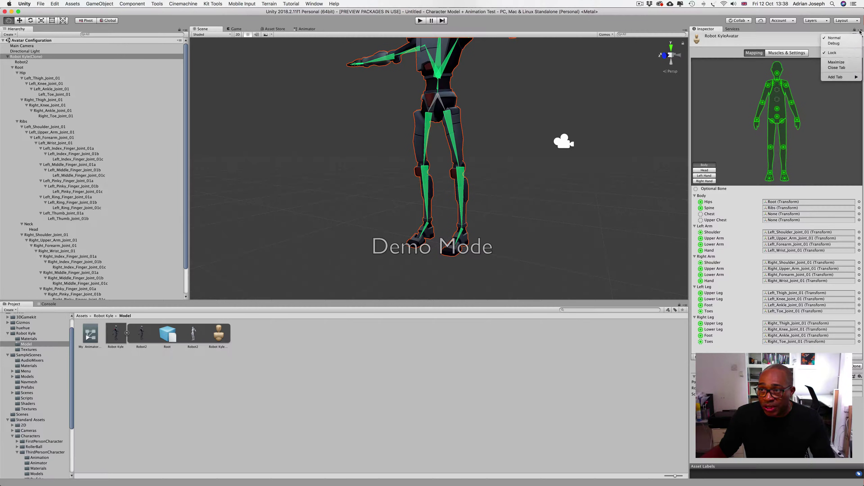
pyautogui.click(840, 53)
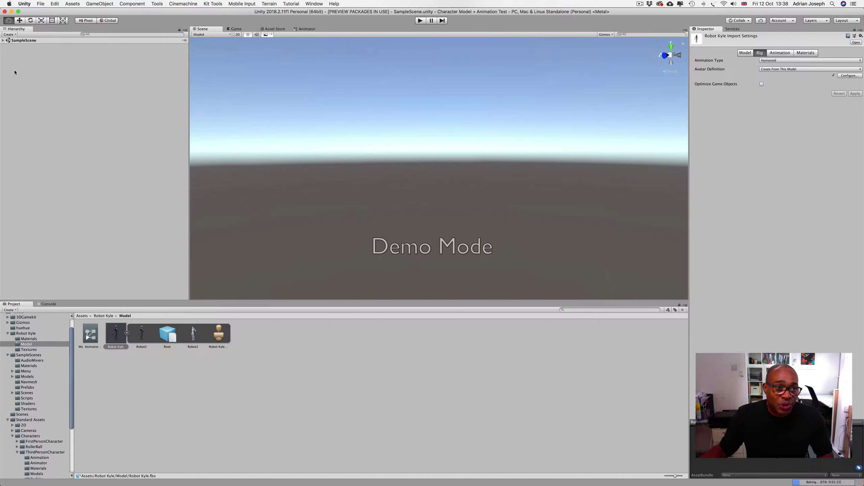
# - Locate Robot Kyle in SampleScene and select the Main Camera nested under it
pyautogui.click(3, 40)
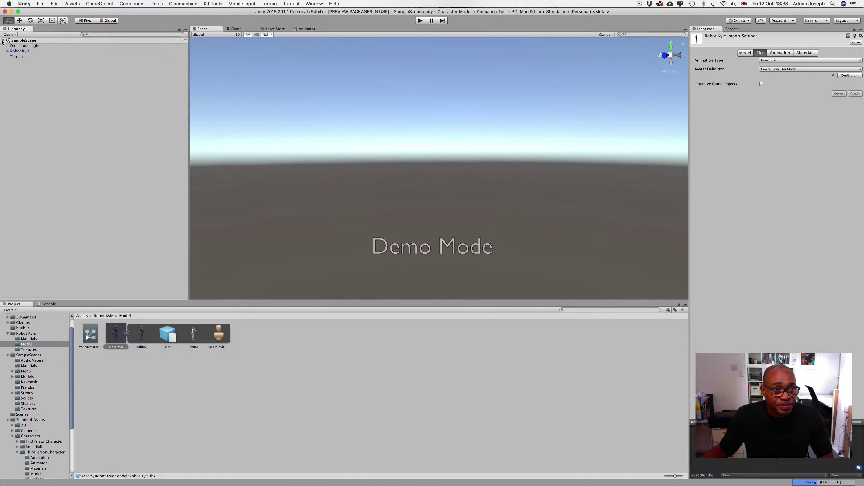
pyautogui.click(17, 51)
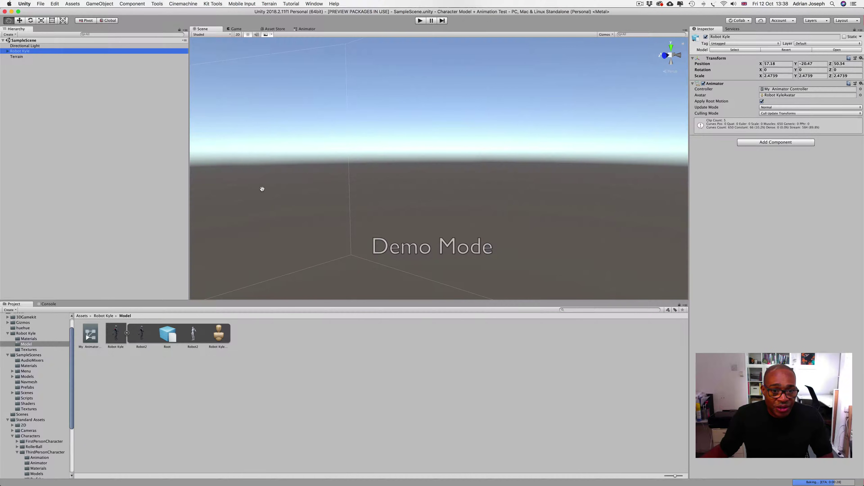
pyautogui.scroll(-5, 280, 185)
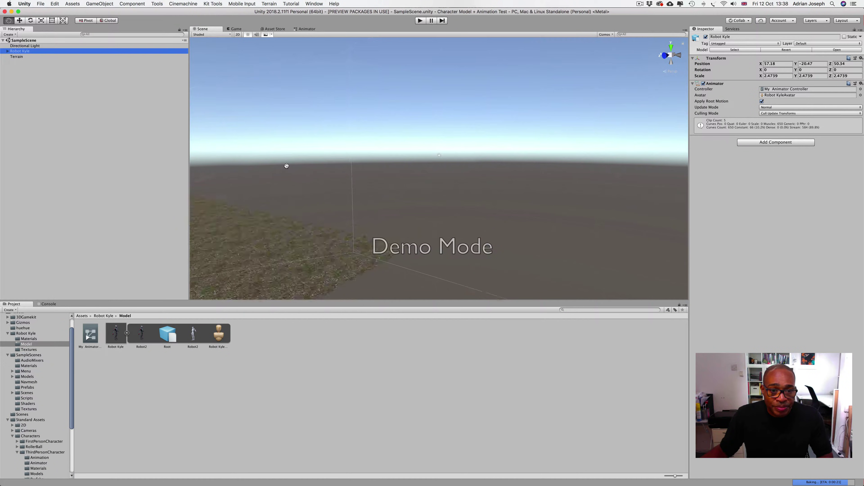
pyautogui.scroll(-1, 282, 184)
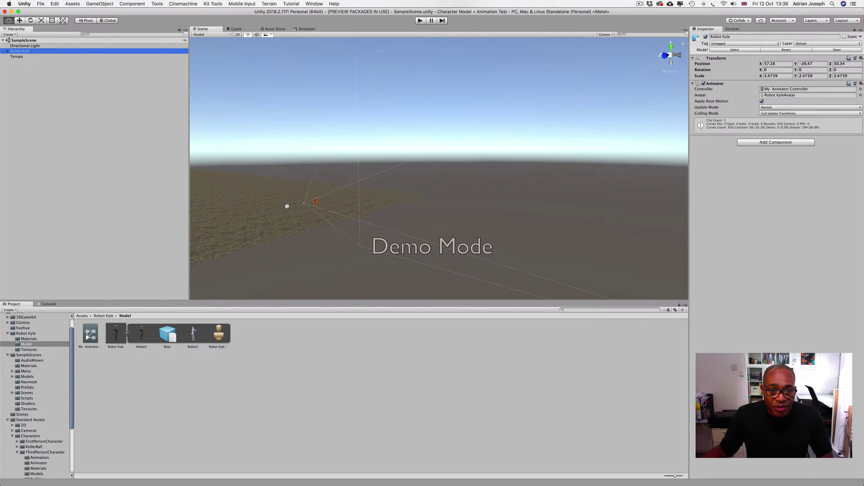
pyautogui.moveTo(235, 236); pyautogui.dragTo(412, 221)
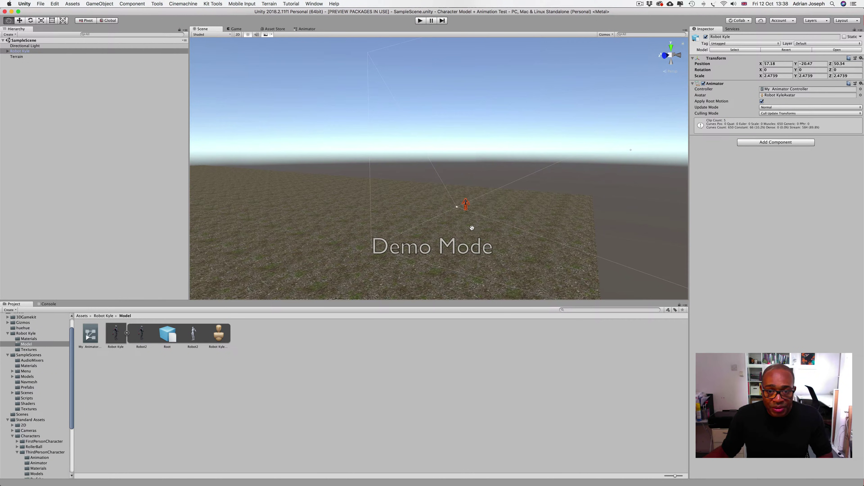
pyautogui.scroll(3, 469, 228)
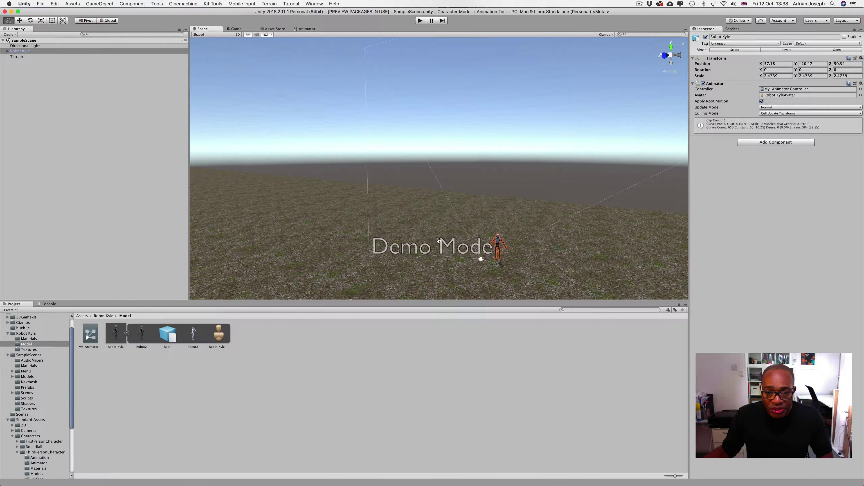
pyautogui.click(8, 52)
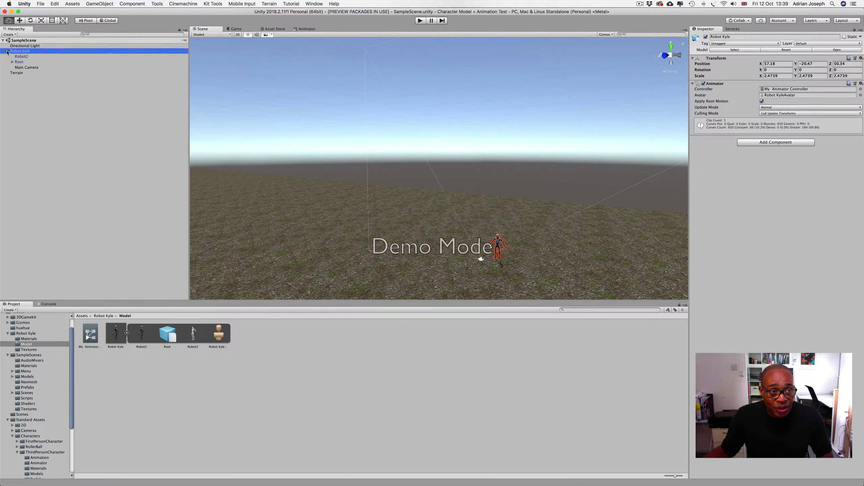
pyautogui.click(27, 68)
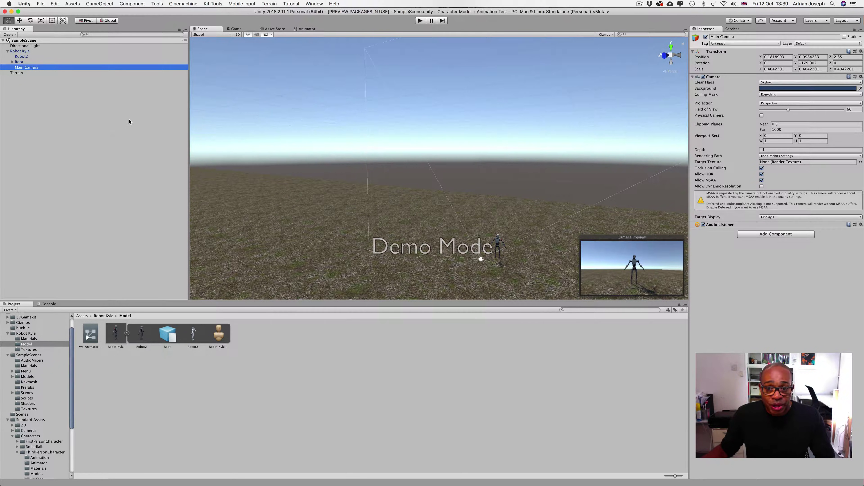
# - Switch to Safari to consult the guide's instructions on creating an animation controller, and return to Unity
pyautogui.moveTo(488, 481)
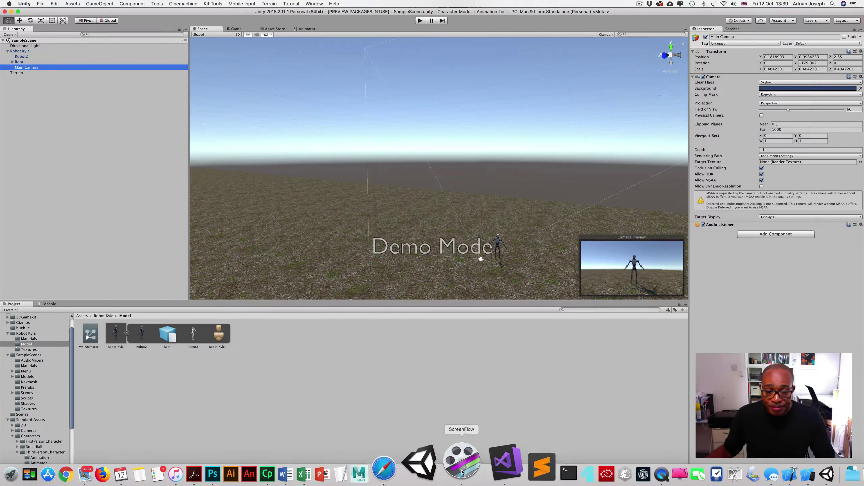
pyautogui.click(421, 456)
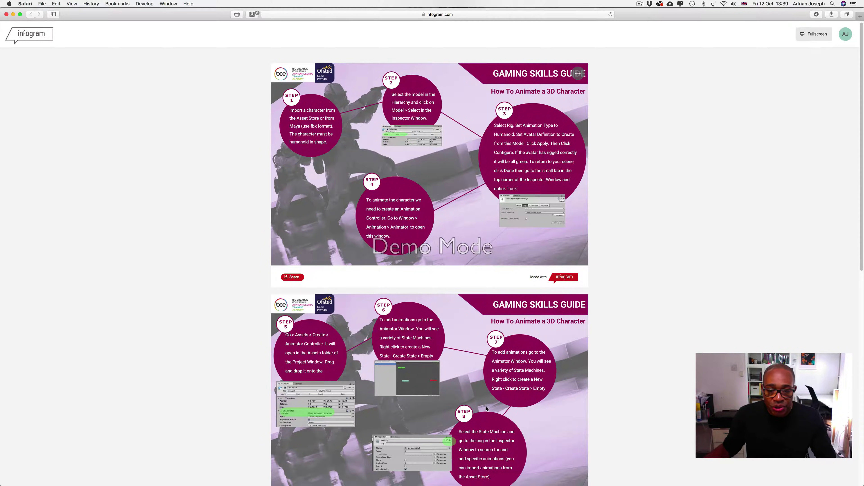
pyautogui.moveTo(558, 477)
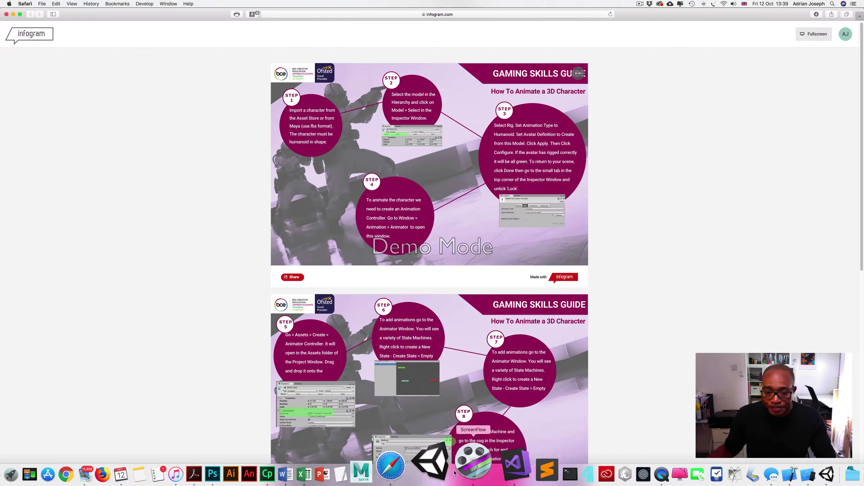
pyautogui.click(448, 470)
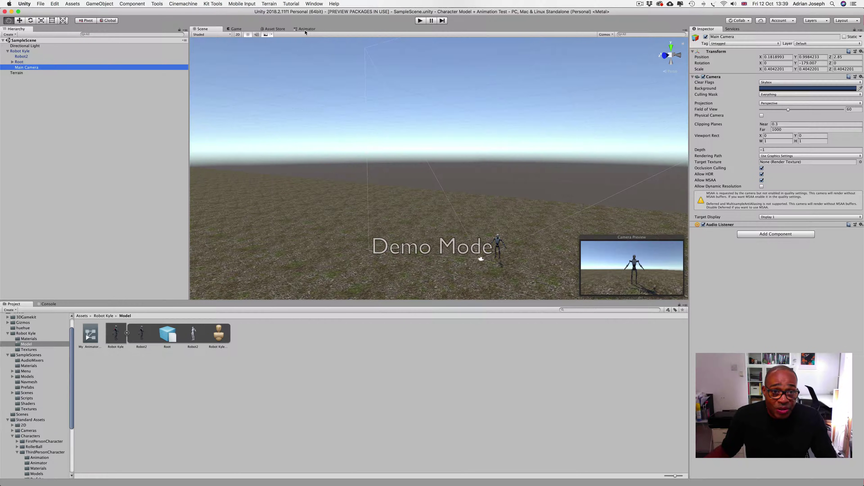
# - Open the Animator window and inspect the settings of the lowest state in the Base Layer graph
pyautogui.click(314, 4)
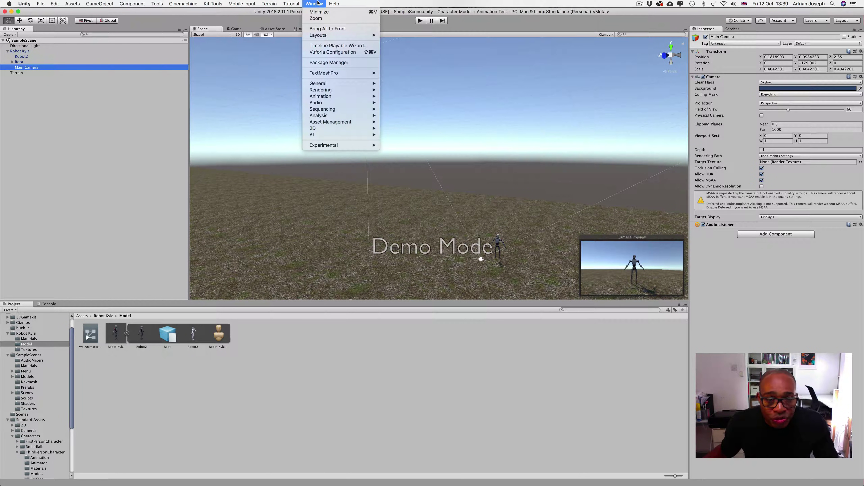
pyautogui.moveTo(328, 97)
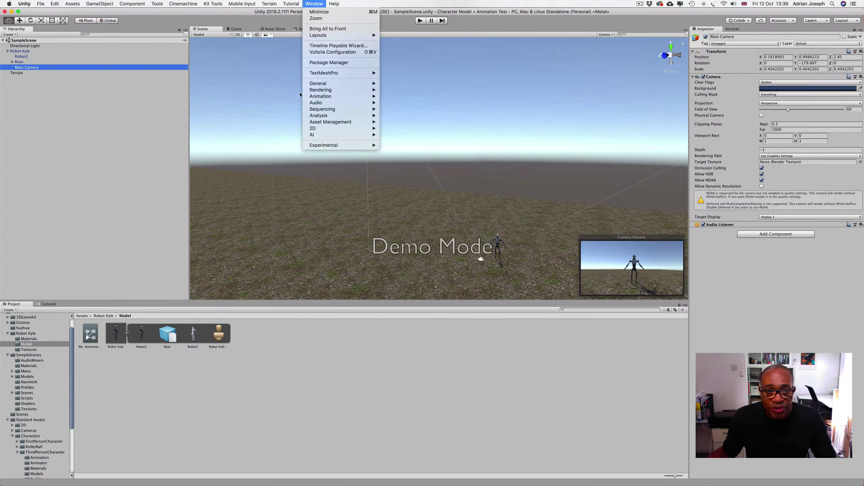
pyautogui.click(289, 50)
pyautogui.click(302, 29)
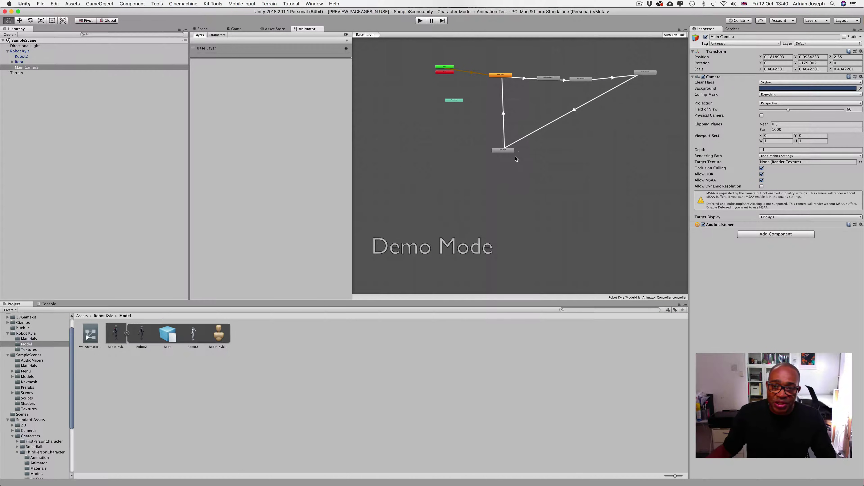
pyautogui.click(504, 152)
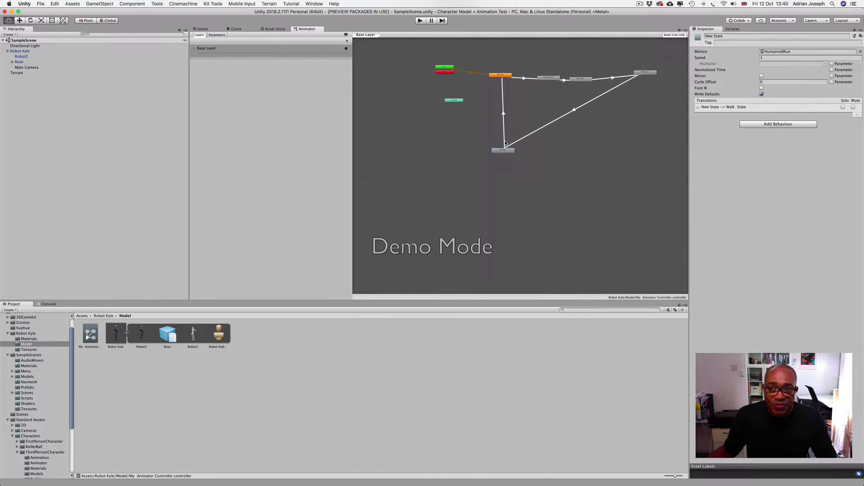
# - Select Robot Kyle in the scene, and consult the guide's animator controller instructions in Safari before returning to Unity
pyautogui.click(22, 52)
pyautogui.click(201, 29)
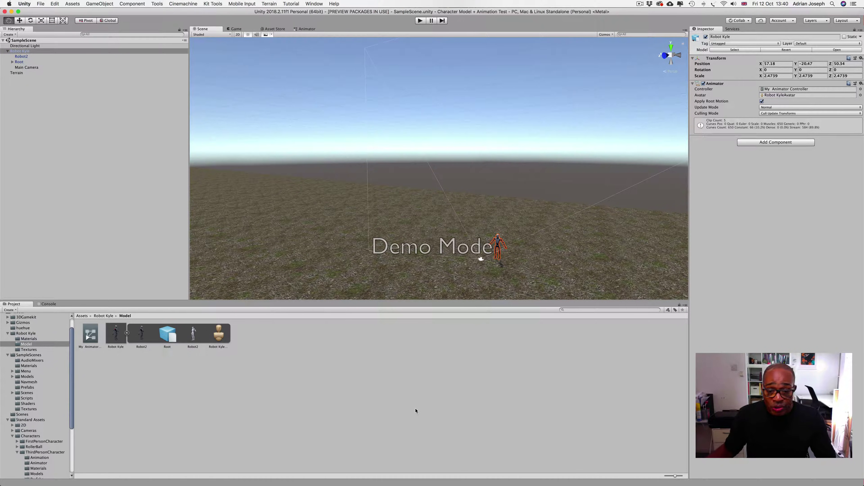
pyautogui.moveTo(487, 480)
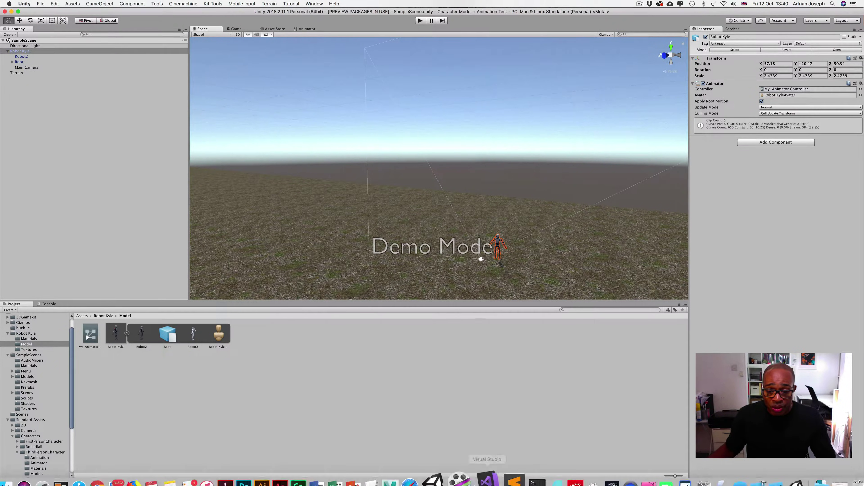
pyautogui.click(430, 474)
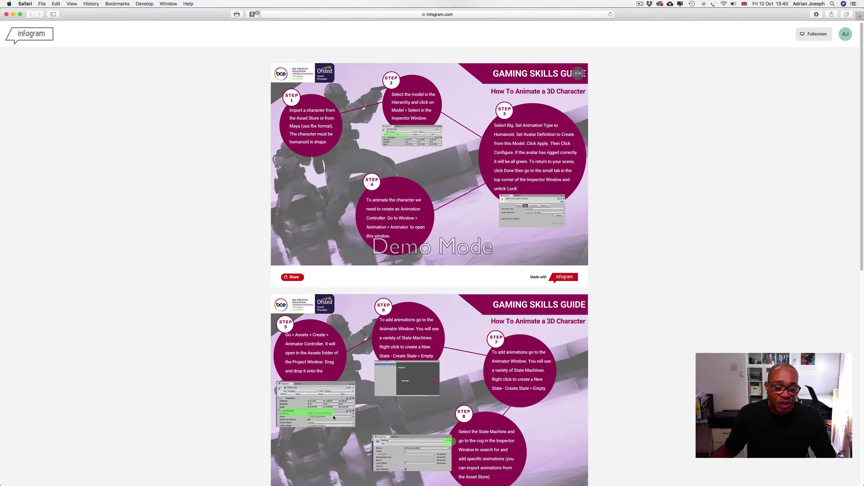
pyautogui.moveTo(396, 477)
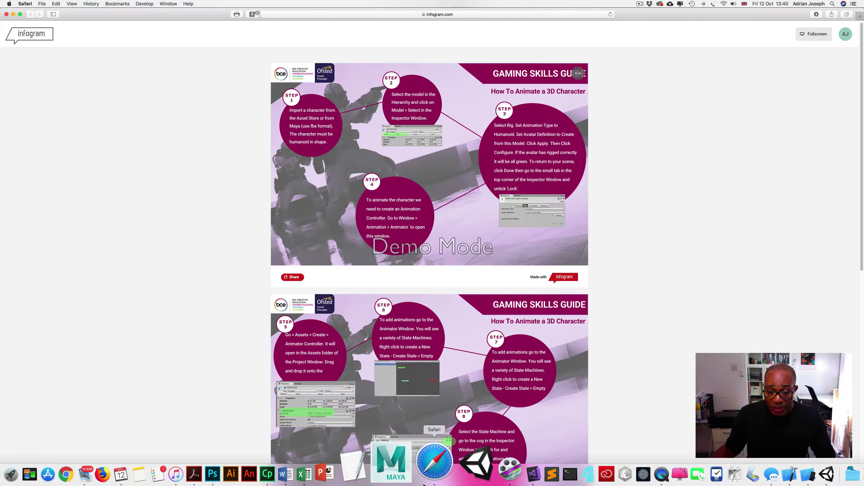
pyautogui.click(451, 469)
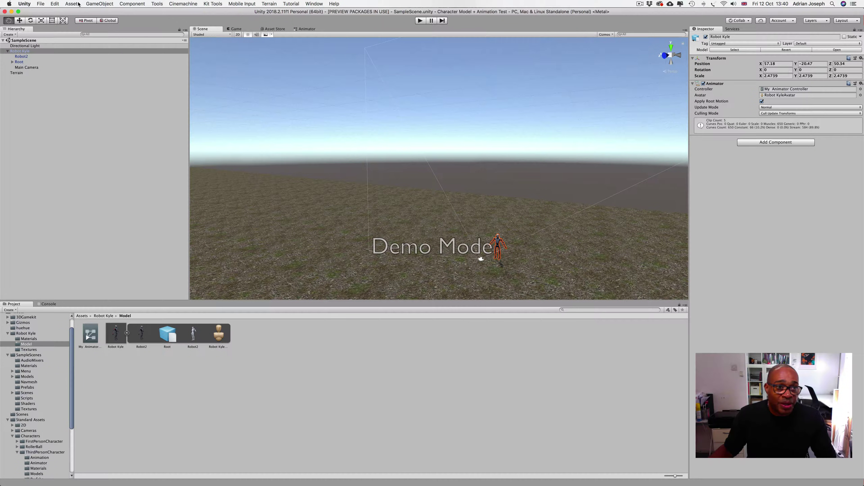
# - Review the asset creation options for an Animator Controller and select the existing My Animator Controller asset in Robot Kyle's Model folder
pyautogui.click(73, 4)
pyautogui.moveTo(77, 15)
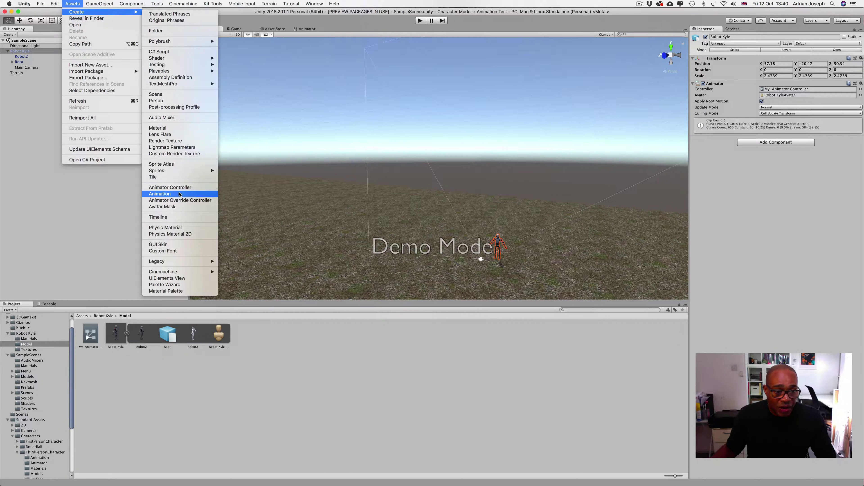
pyautogui.click(104, 352)
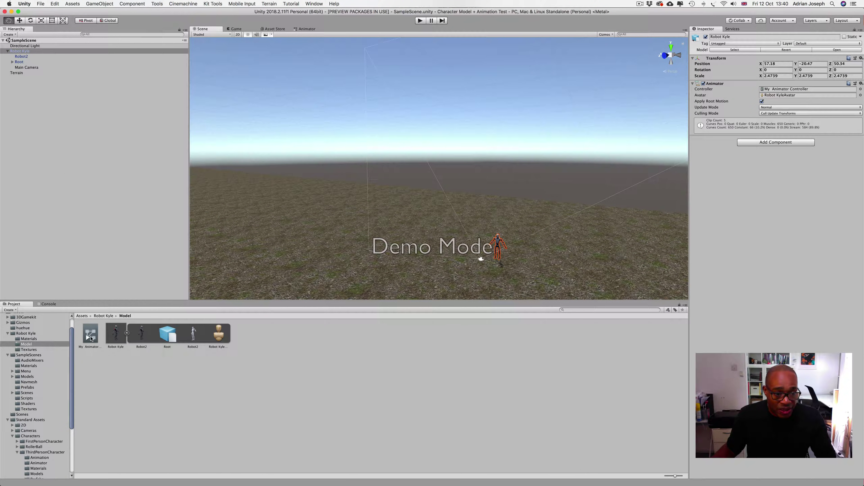
pyautogui.click(90, 334)
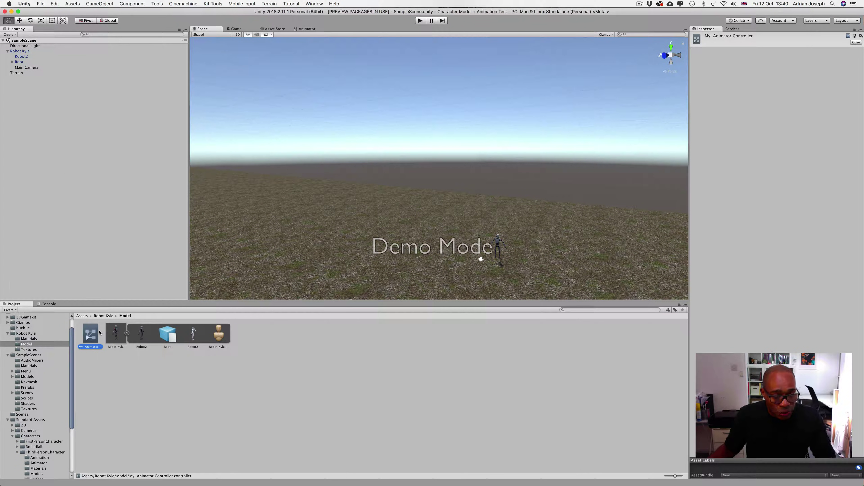
pyautogui.click(90, 347)
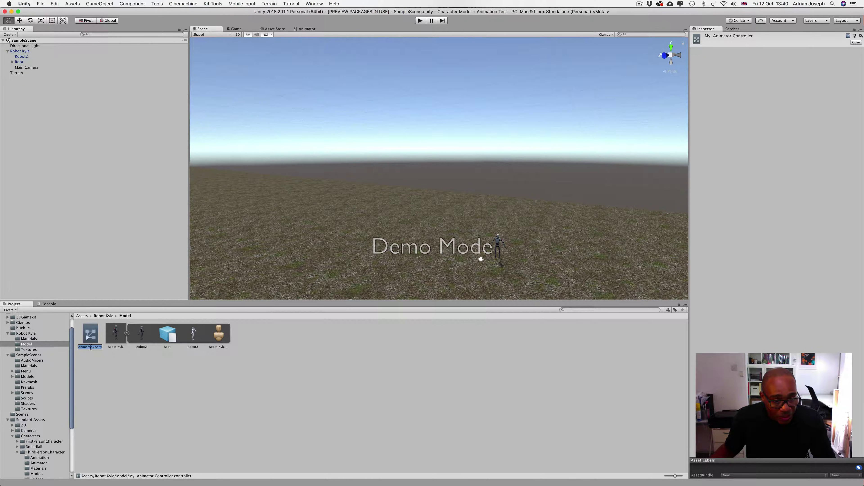
pyautogui.press('Escape')
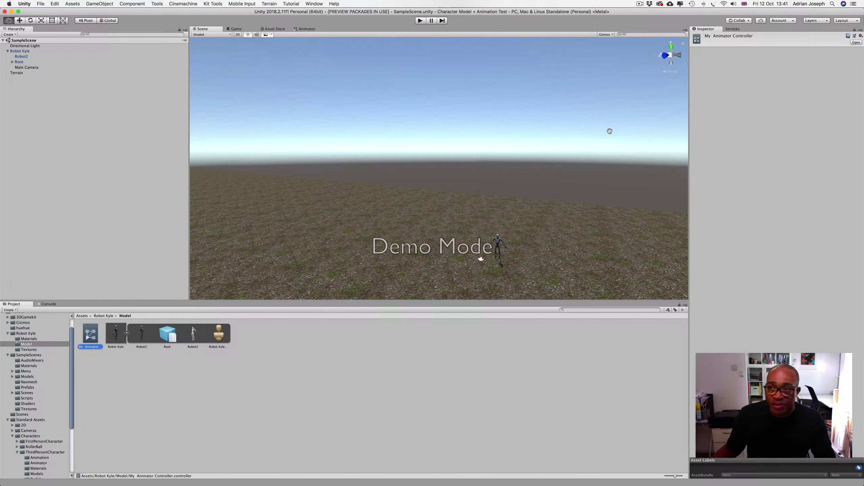
# - Assign My Animator Controller as the controller of Robot Kyle's Animator component, and check the available controllers without changing the selection
pyautogui.click(24, 52)
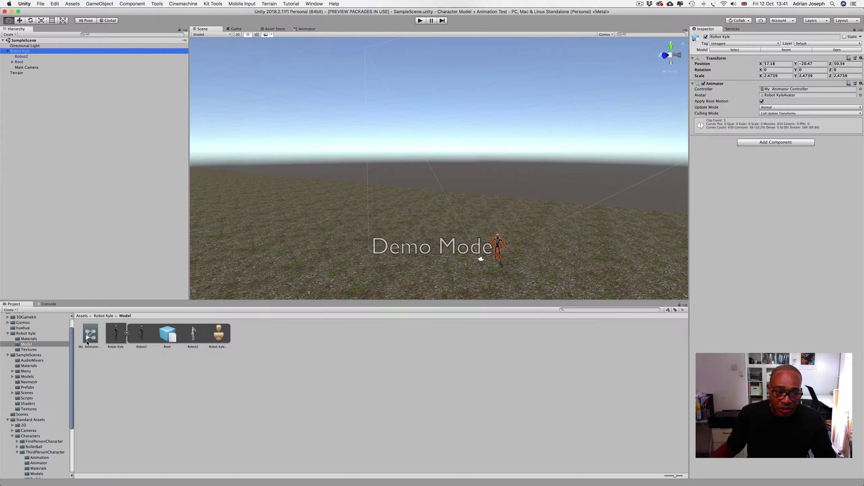
pyautogui.click(91, 334)
pyautogui.moveTo(92, 333); pyautogui.dragTo(766, 92)
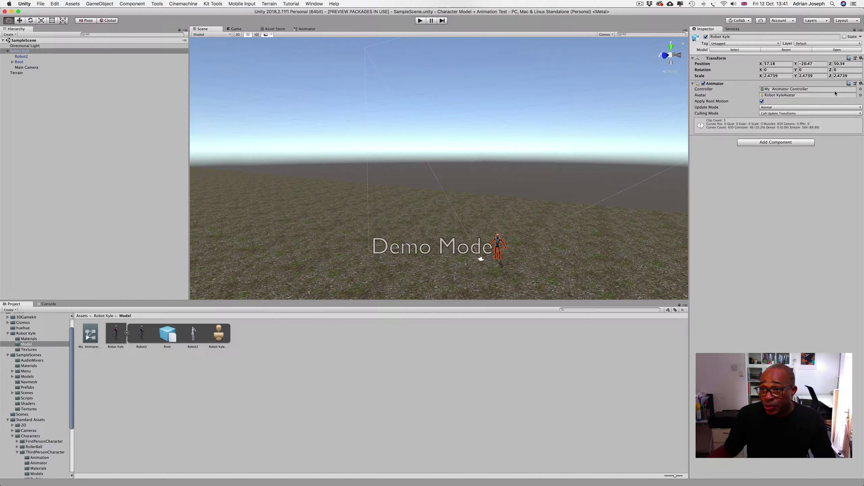
pyautogui.click(860, 90)
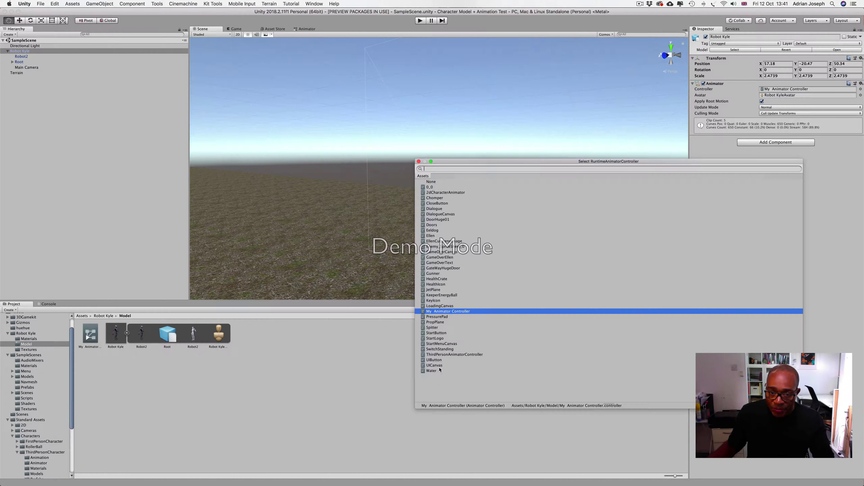
pyautogui.click(419, 162)
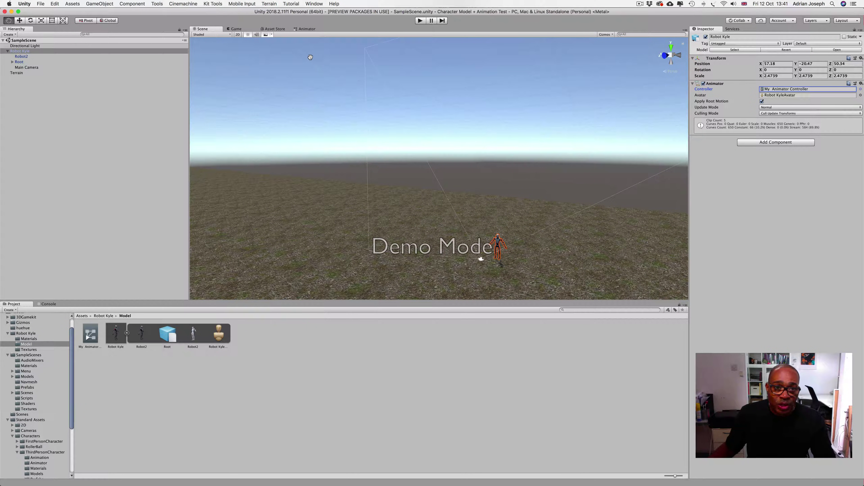
# - Delete all existing animation states from the controller's Base Layer, including the orange default Walk State
pyautogui.click(303, 29)
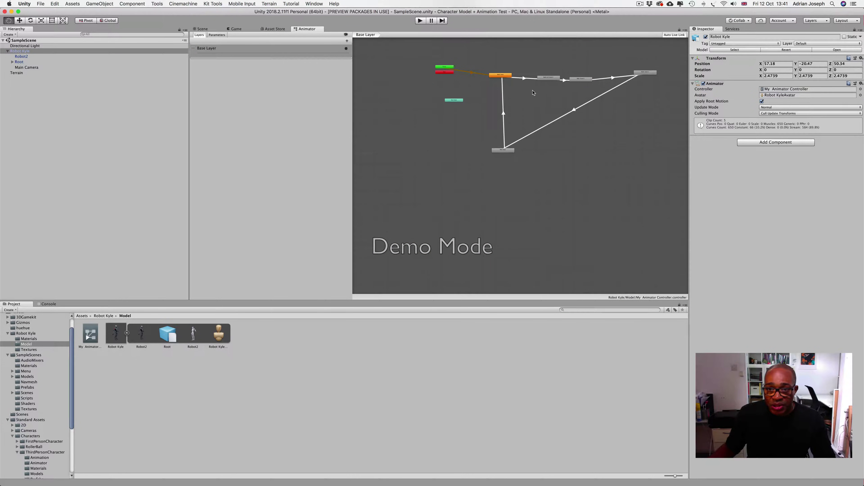
pyautogui.click(546, 79)
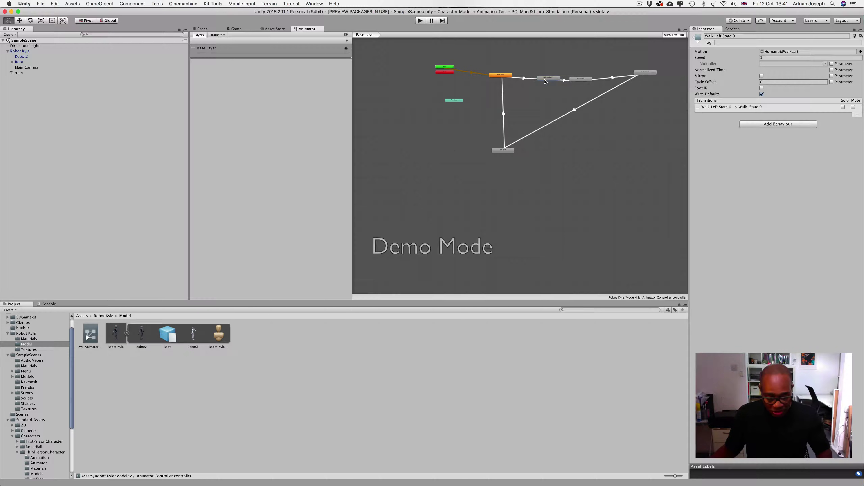
pyautogui.click(577, 81)
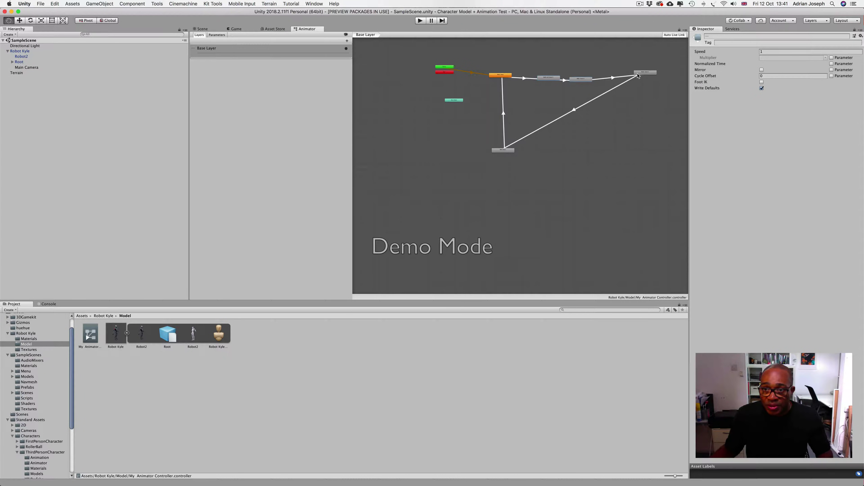
pyautogui.rightClick(509, 152)
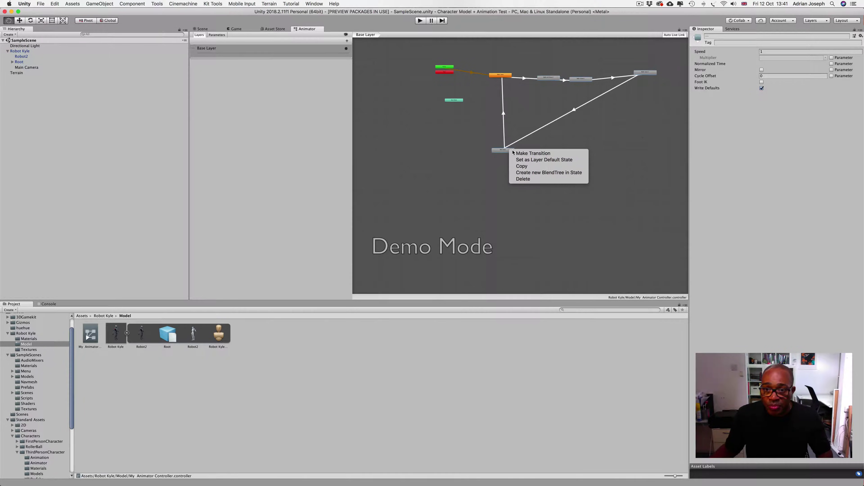
pyautogui.click(522, 182)
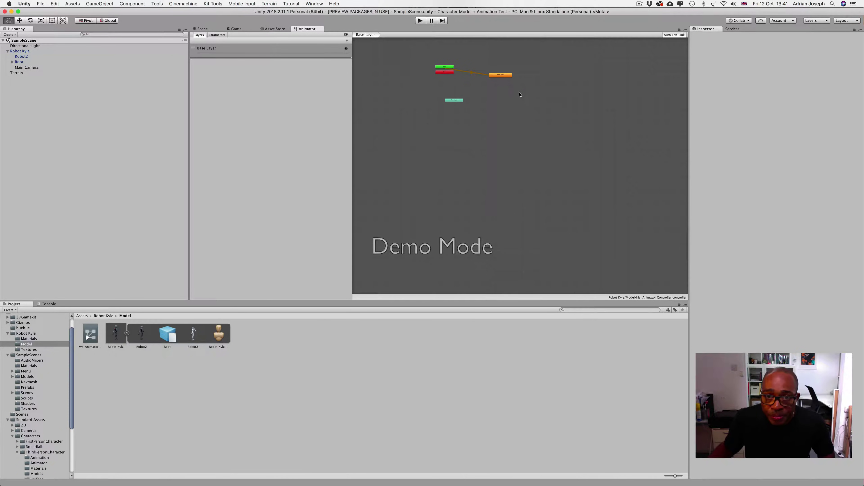
pyautogui.click(502, 75)
pyautogui.rightClick(502, 74)
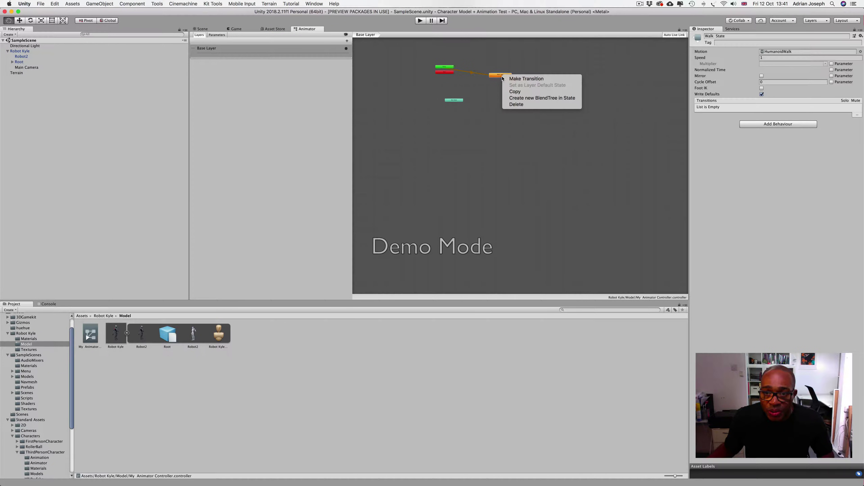
pyautogui.click(516, 105)
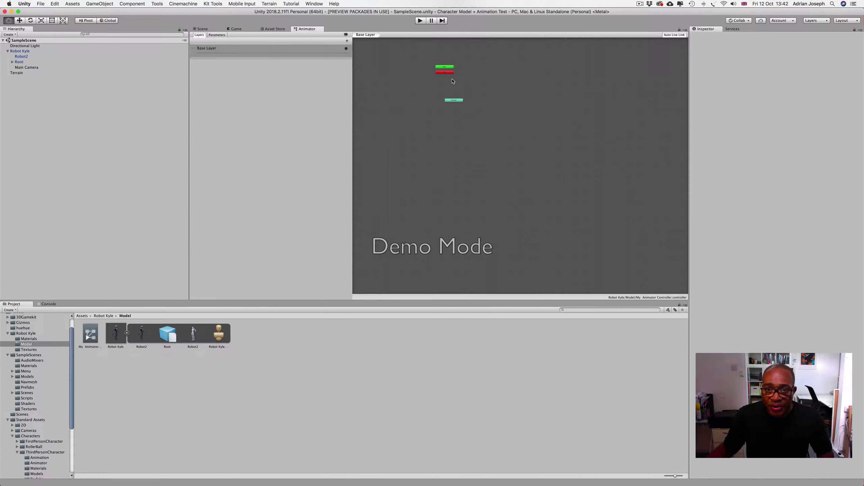
# - Inspect the Entry node, and consult the guide in Safari on adding states and animations before returning to Unity
pyautogui.click(445, 68)
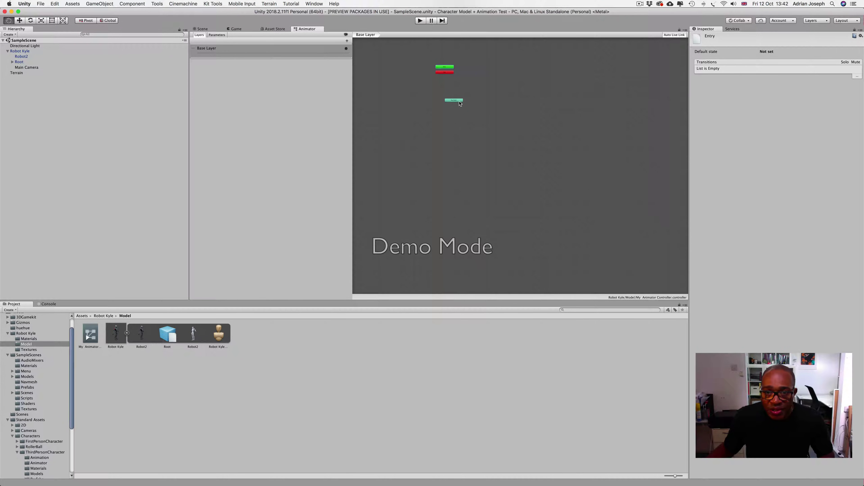
pyautogui.click(495, 133)
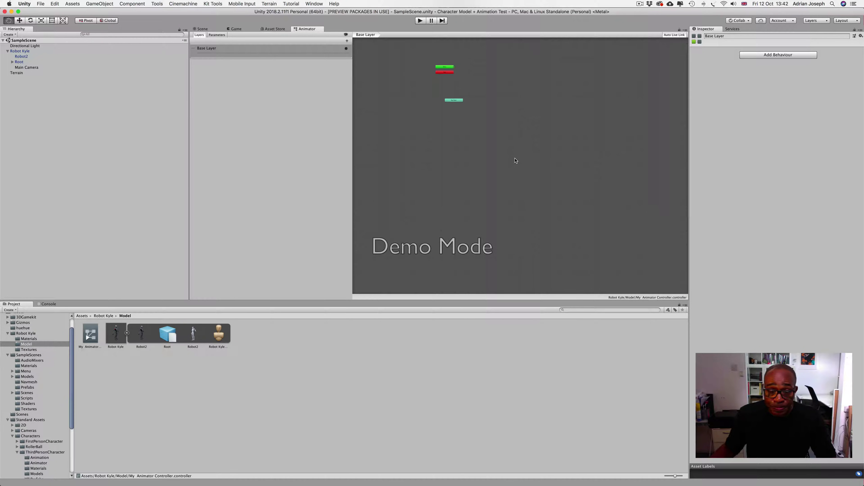
pyautogui.moveTo(399, 483)
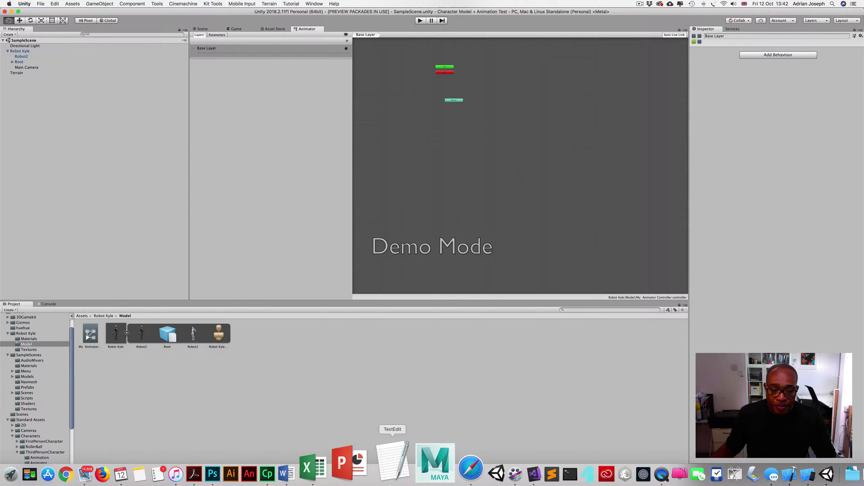
pyautogui.click(441, 466)
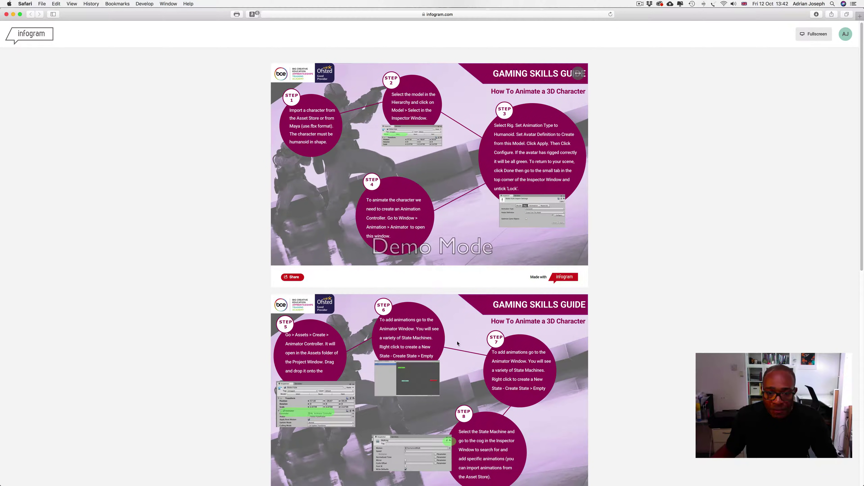
pyautogui.scroll(-2, 457, 340)
pyautogui.scroll(-3, 456, 336)
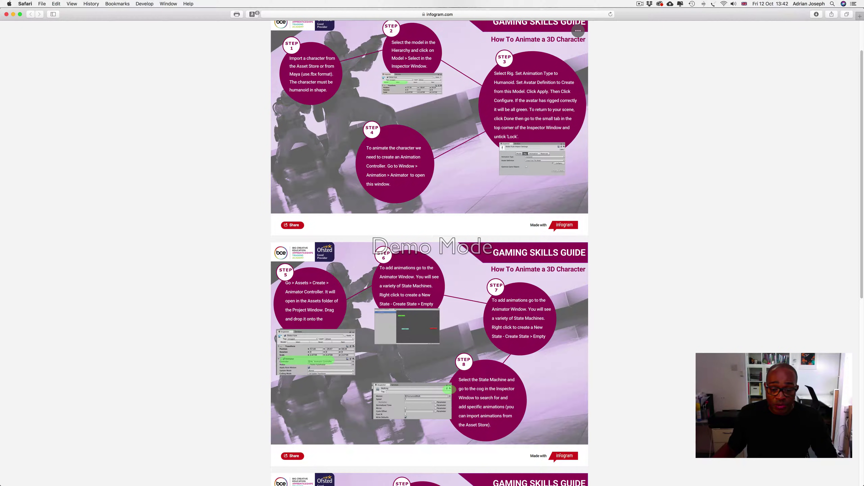
pyautogui.moveTo(502, 472)
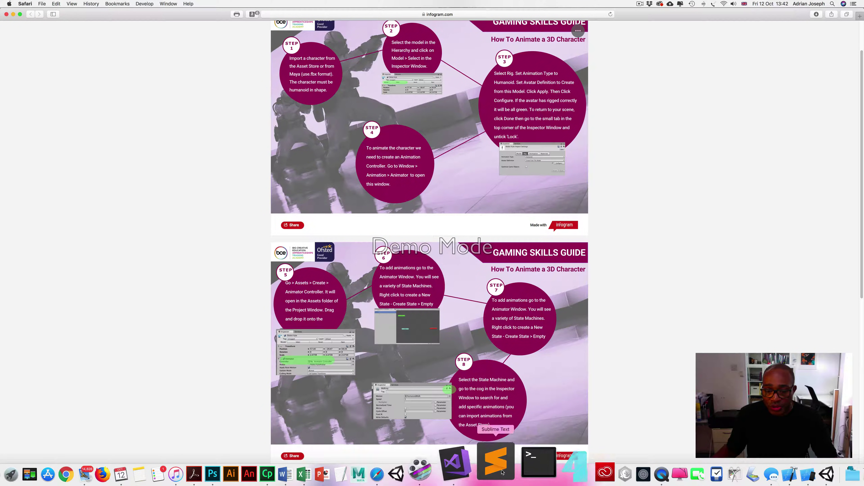
pyautogui.click(429, 472)
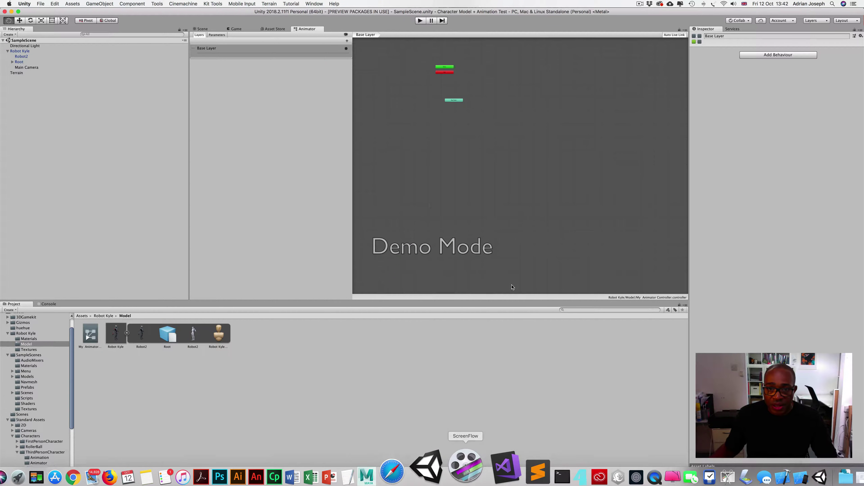
# - Create an empty state in the Base Layer graph, below and to the right of the Entry node
pyautogui.rightClick(490, 143)
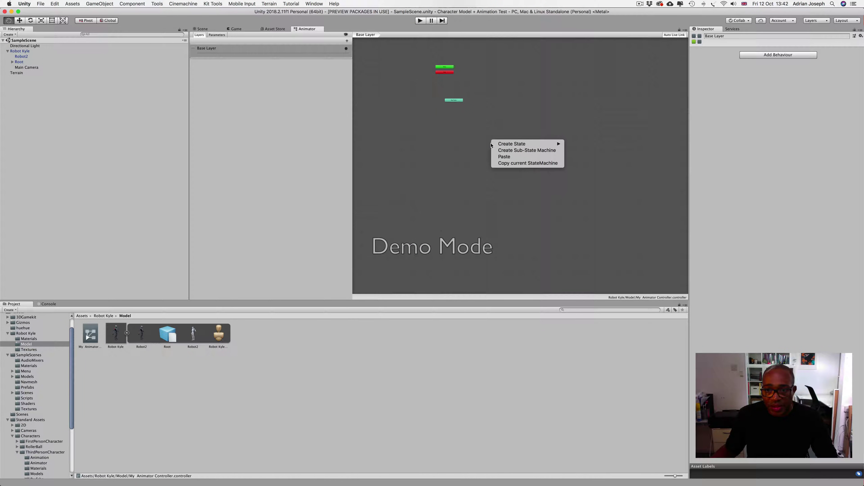
pyautogui.moveTo(500, 144)
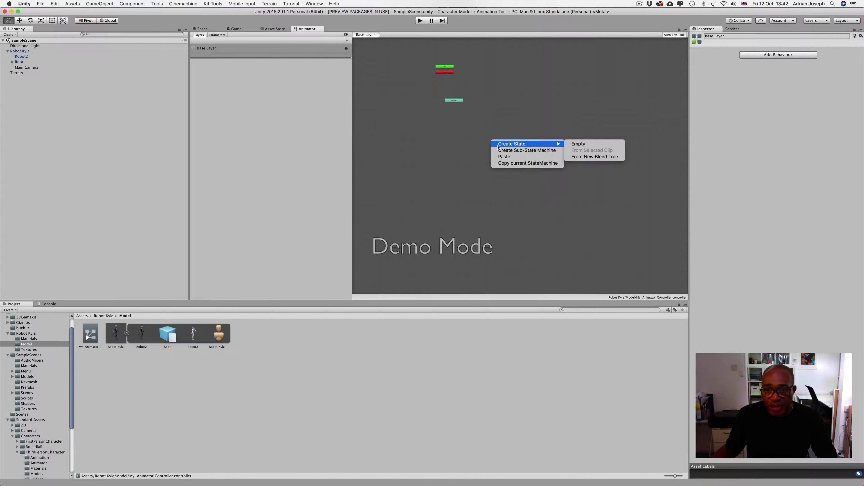
pyautogui.click(575, 145)
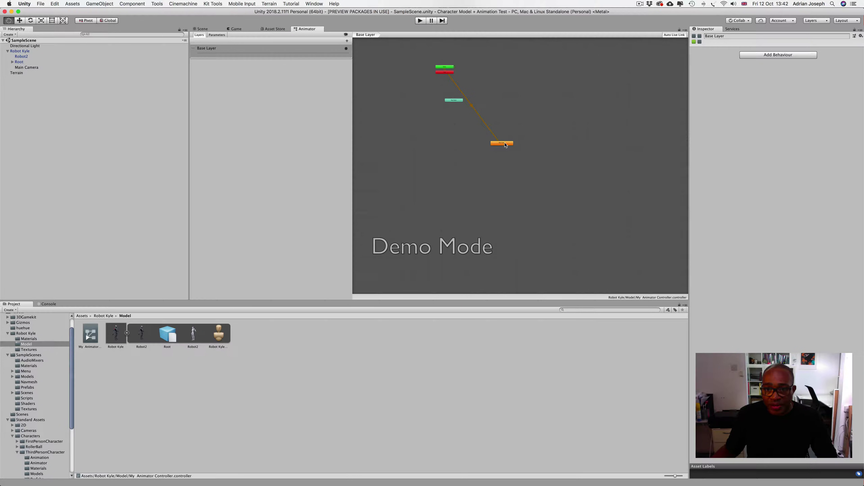
# - Move the empty state beside the Entry node, and consult the guide in Safari on adding specific animations before returning to Unity
pyautogui.moveTo(505, 144); pyautogui.dragTo(514, 65)
pyautogui.moveTo(511, 73); pyautogui.dragTo(508, 84)
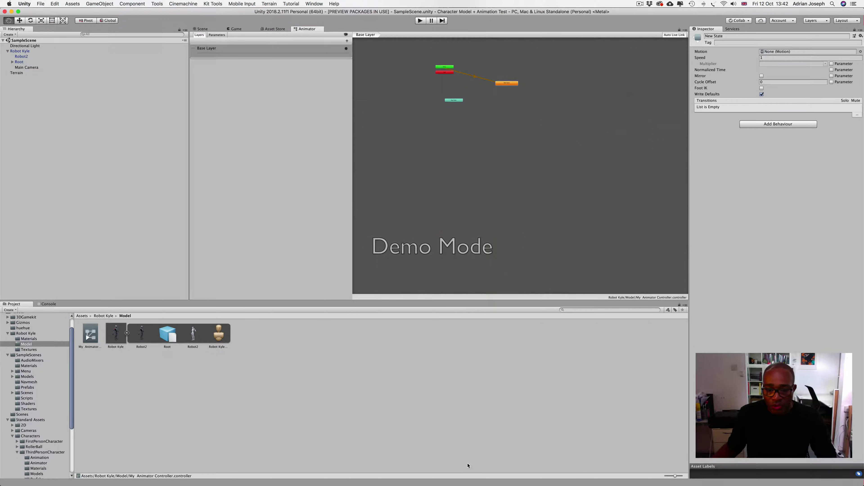
pyautogui.moveTo(478, 482)
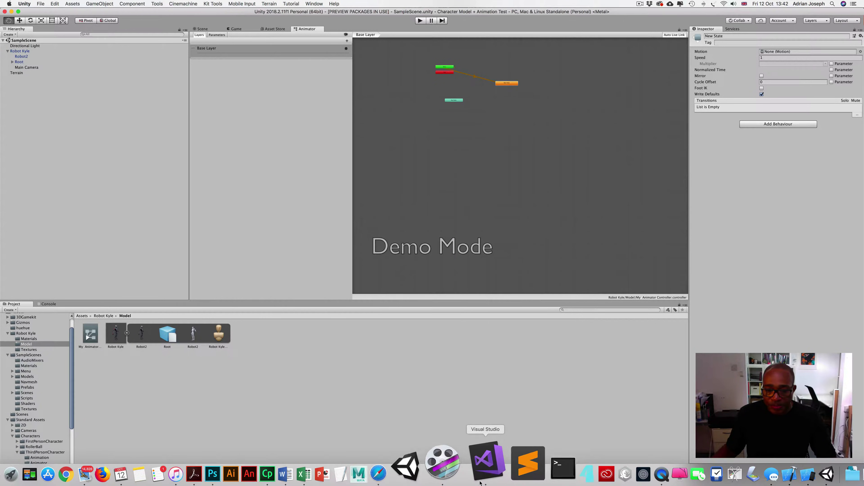
pyautogui.click(426, 480)
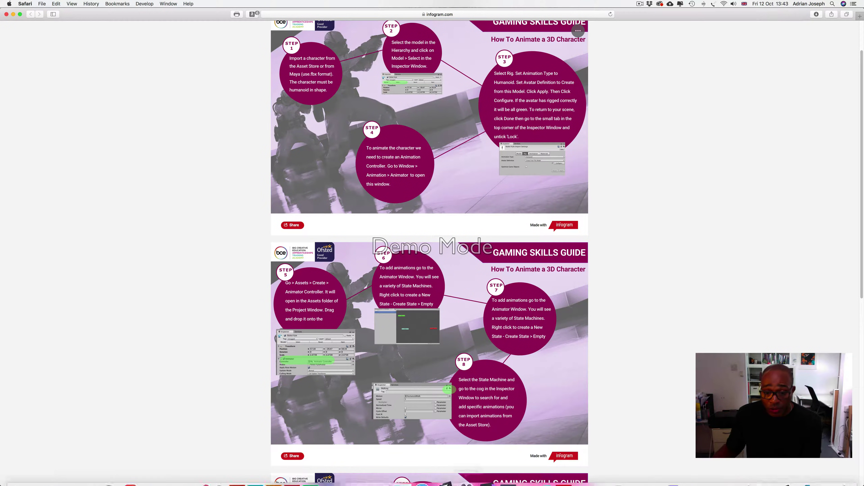
pyautogui.moveTo(425, 477)
pyautogui.click(449, 469)
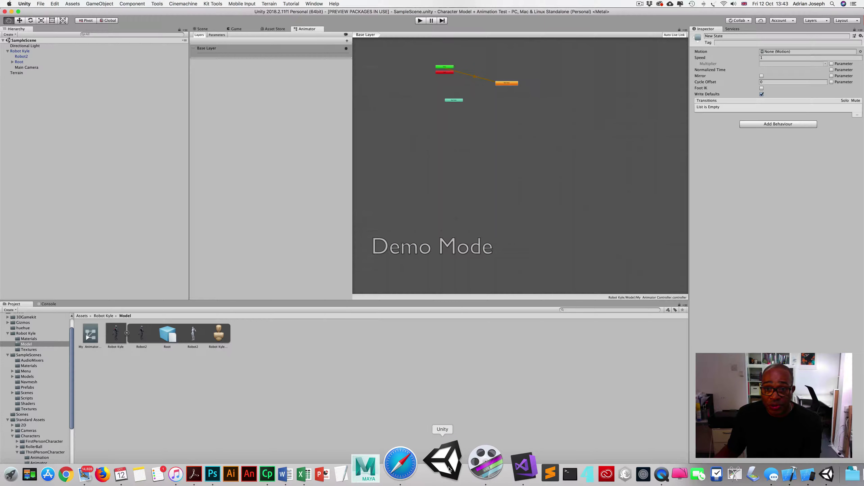
# - Search the Asset Store for "animation" and view the RPG Character Mecanim Animation Pack page
pyautogui.click(273, 30)
pyautogui.click(310, 50)
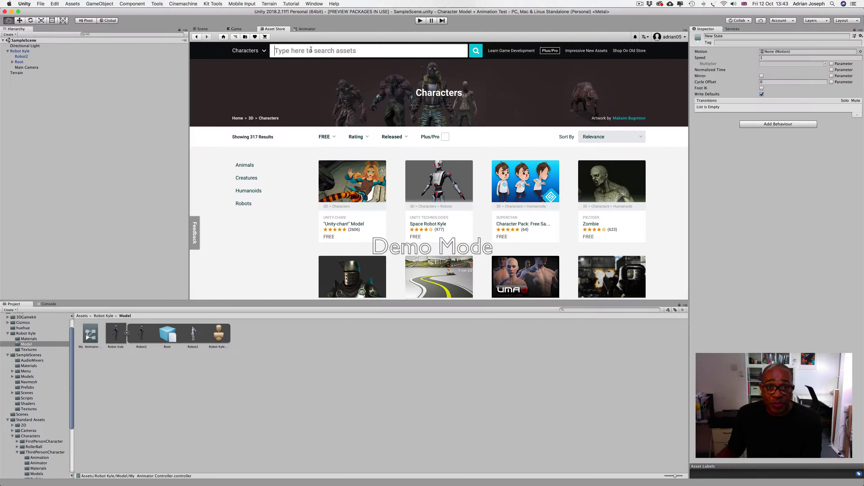
pyautogui.write('ani')
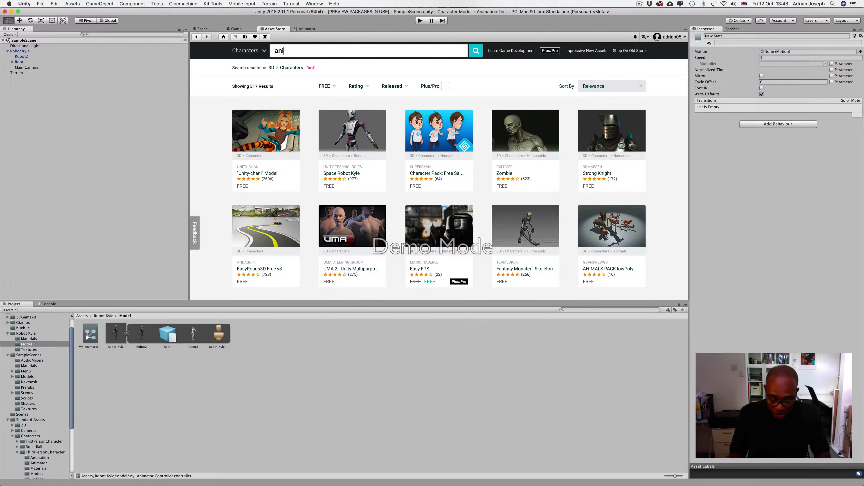
pyautogui.write('mations')
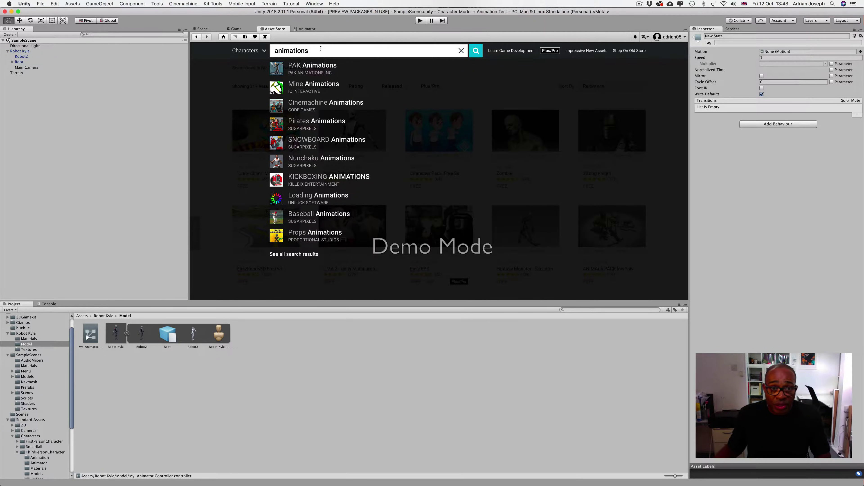
pyautogui.press('BackSpace')
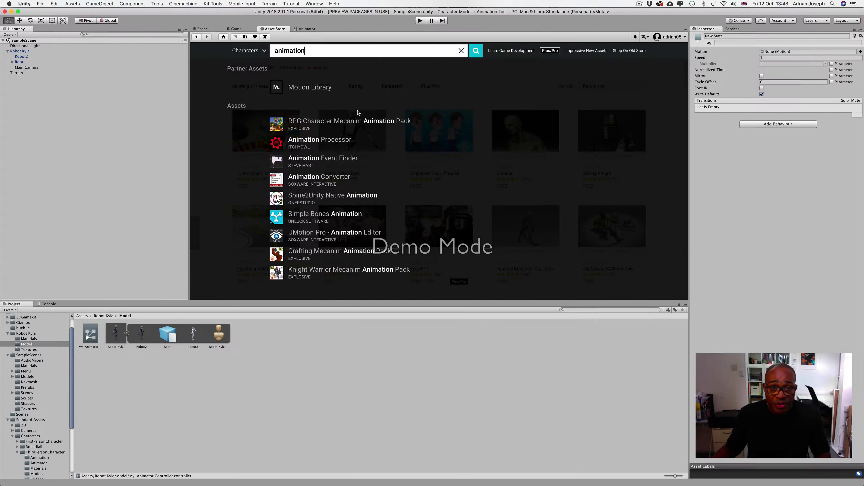
pyautogui.click(315, 126)
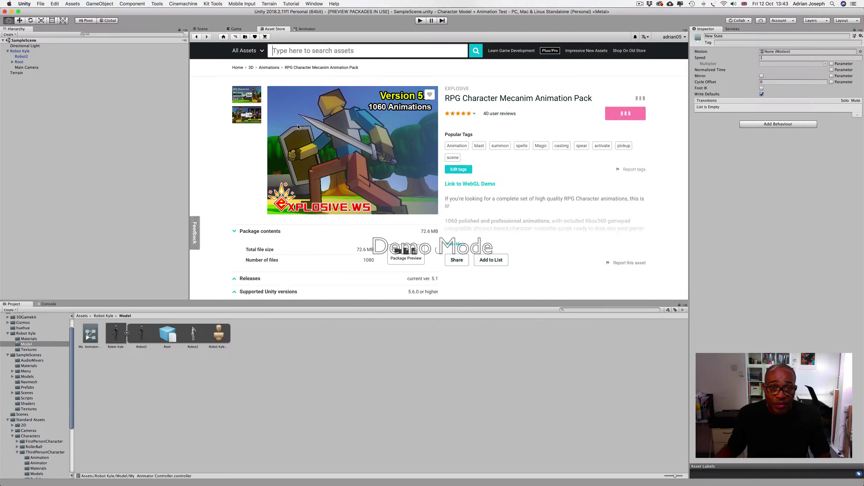
# - Browse the Asset Store's 3D Animations category and limit the price range to €0 - €0
pyautogui.click(270, 68)
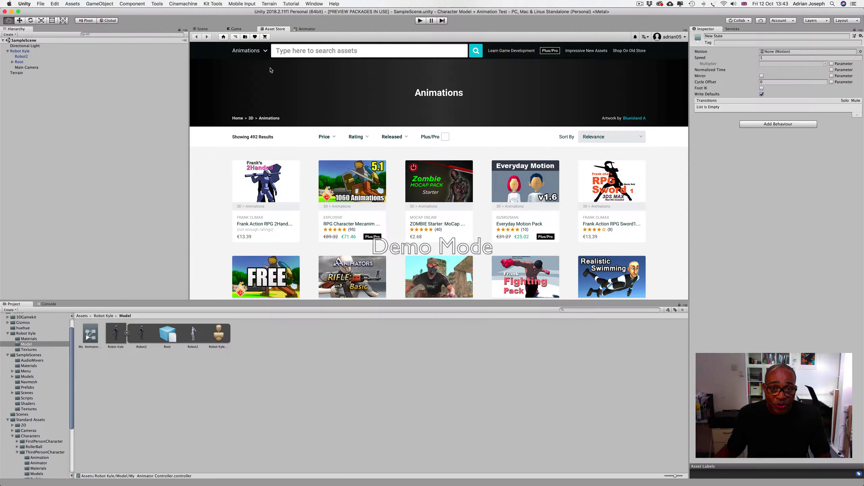
pyautogui.click(335, 137)
pyautogui.moveTo(409, 186); pyautogui.dragTo(323, 195)
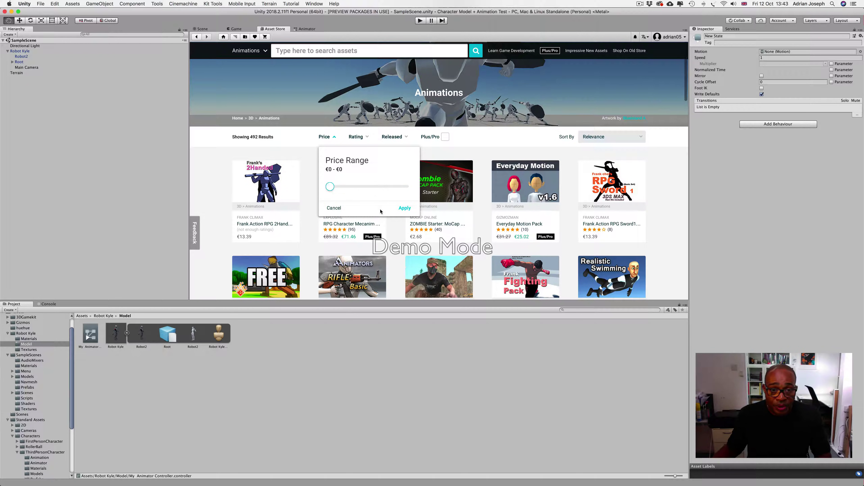
pyautogui.click(404, 209)
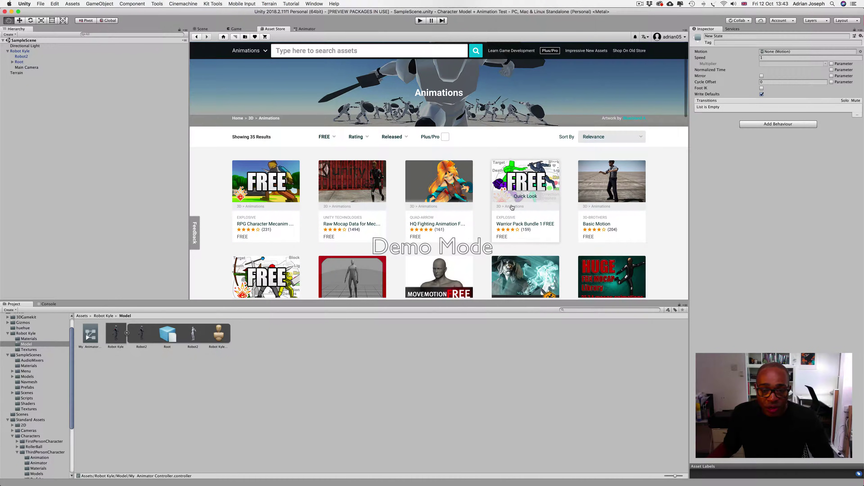
# - Look through the free animation assets, view the RPG Character Mecanim Animation Pack FREE page, and return to the Animator graph
pyautogui.scroll(-3, 507, 203)
pyautogui.scroll(-6, 510, 206)
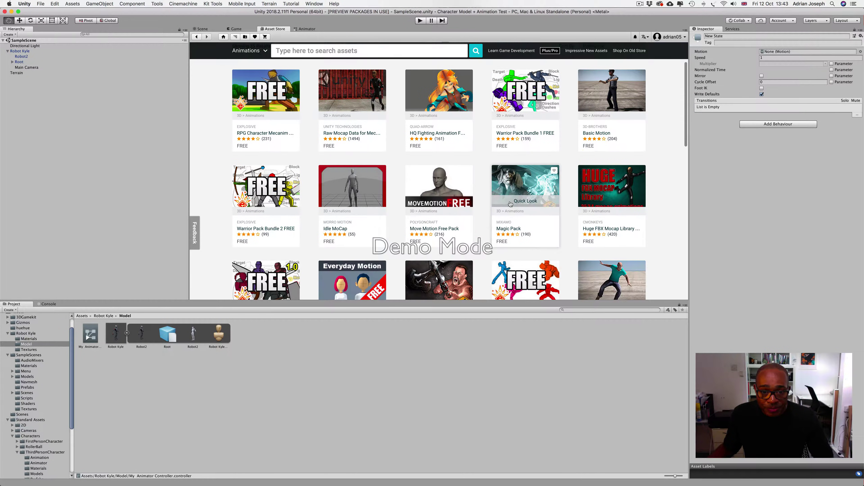
pyautogui.scroll(10, 510, 204)
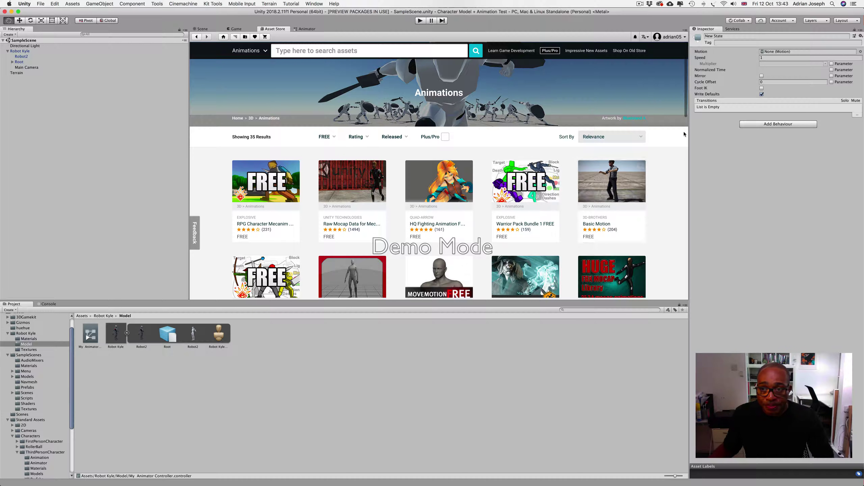
pyautogui.click(281, 190)
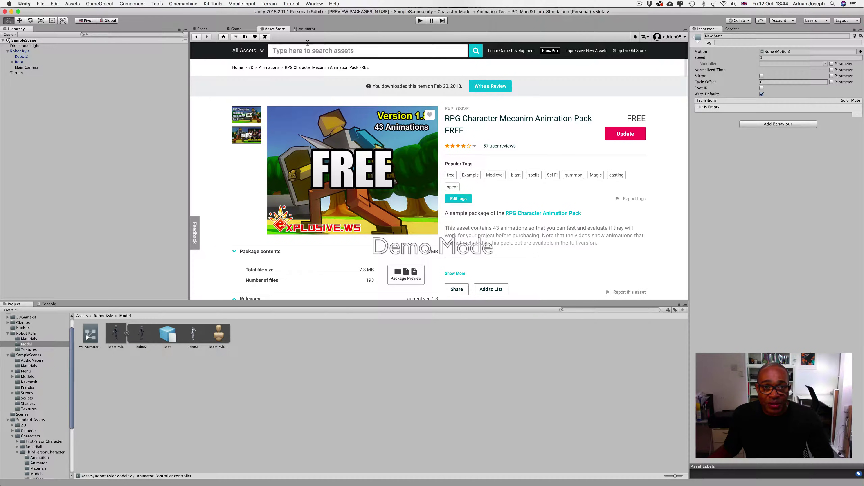
pyautogui.click(304, 29)
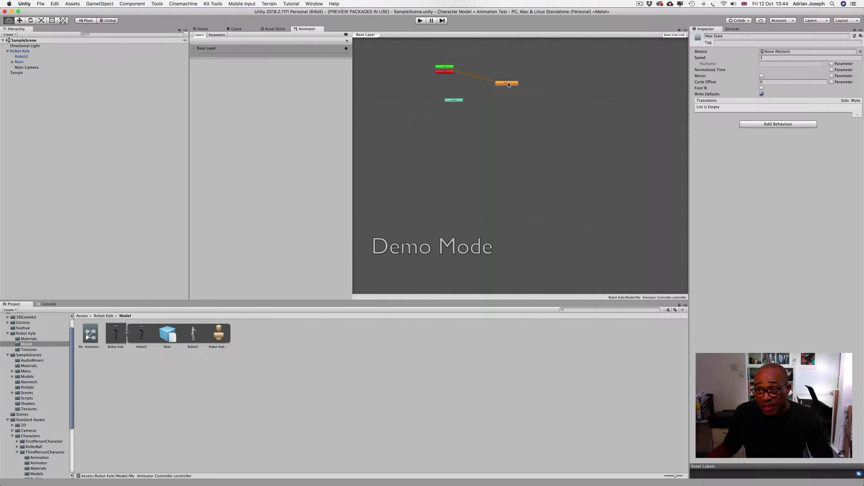
# - Rename the orange default state in the Base Layer as Walk State
pyautogui.click(712, 38)
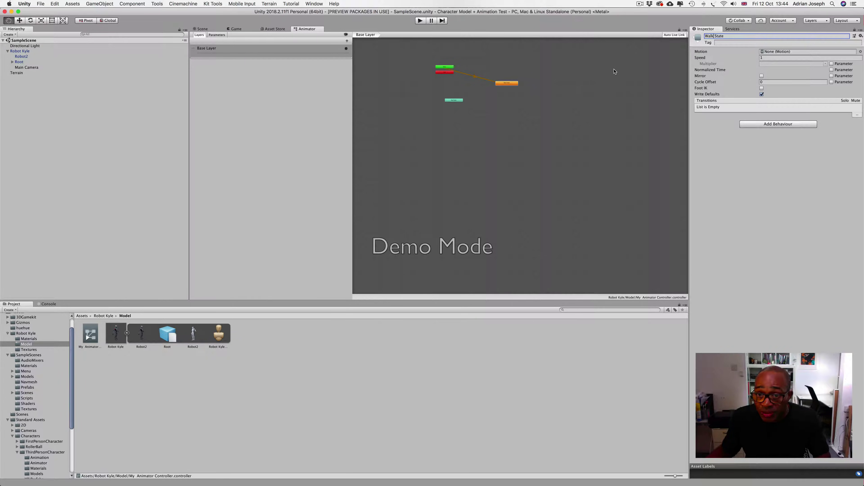
pyautogui.tripleClick(733, 35)
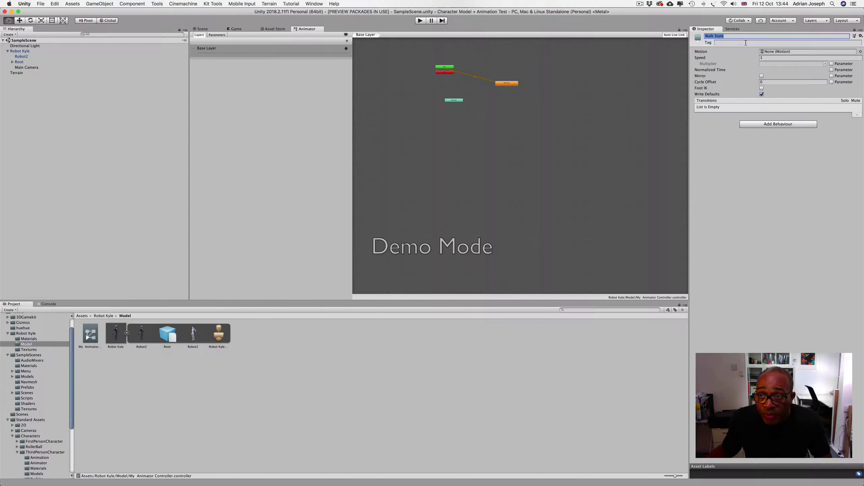
pyautogui.click(734, 36)
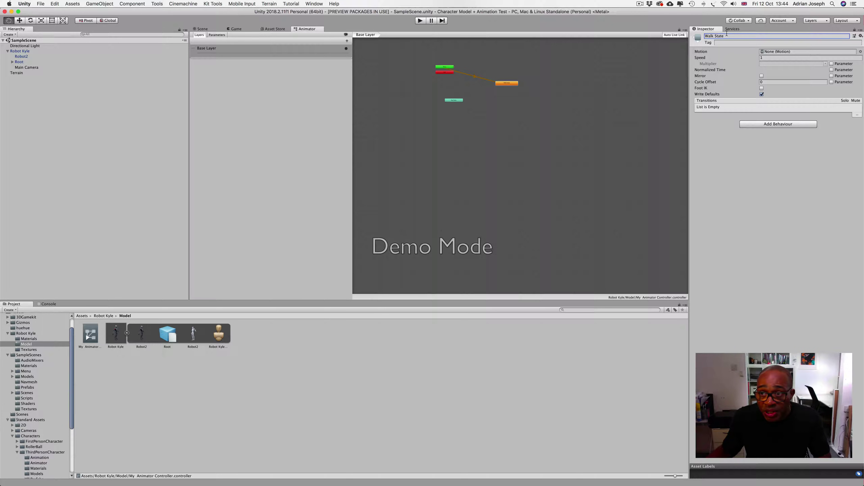
pyautogui.click(507, 86)
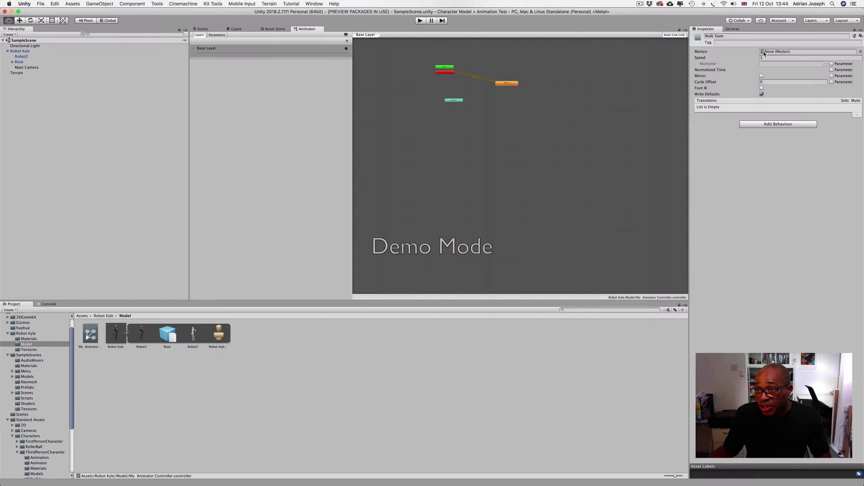
# - Assign the HumanoidWalk animation clip as the motion of Walk State
pyautogui.click(860, 51)
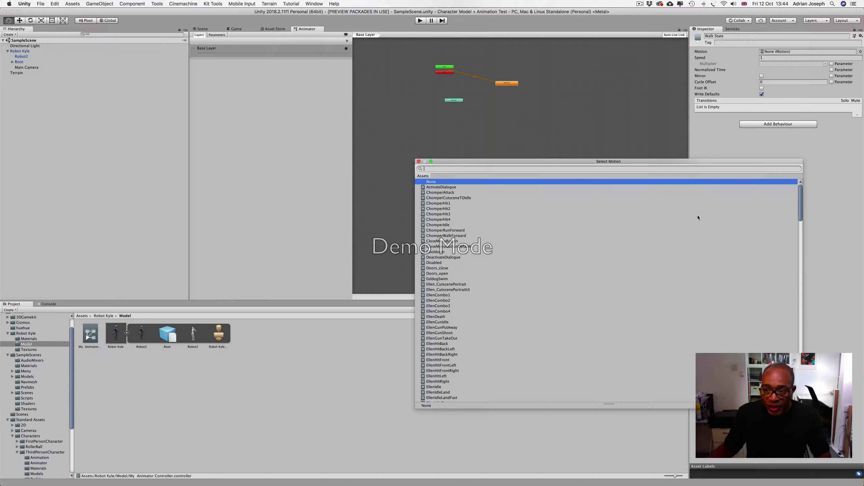
pyautogui.moveTo(799, 222); pyautogui.dragTo(787, 320)
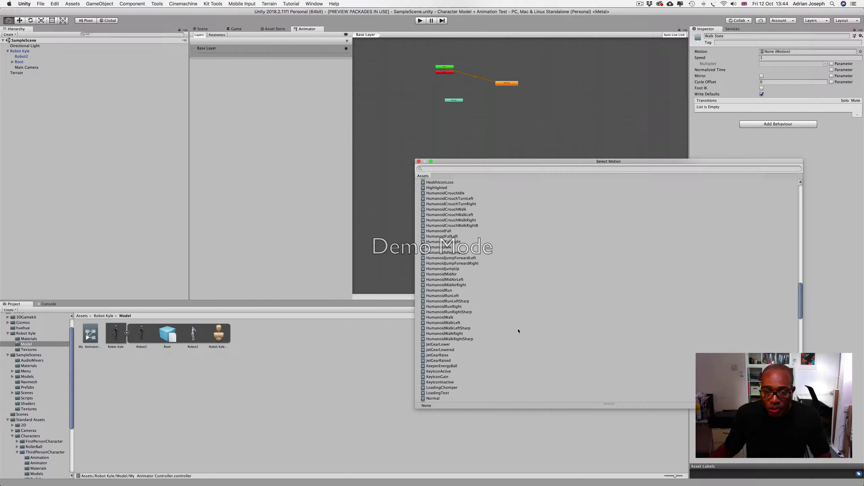
pyautogui.click(445, 317)
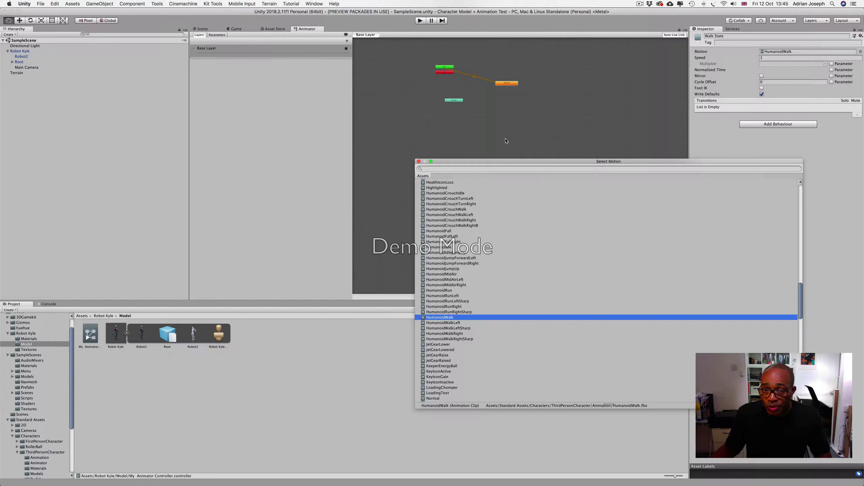
pyautogui.click(420, 162)
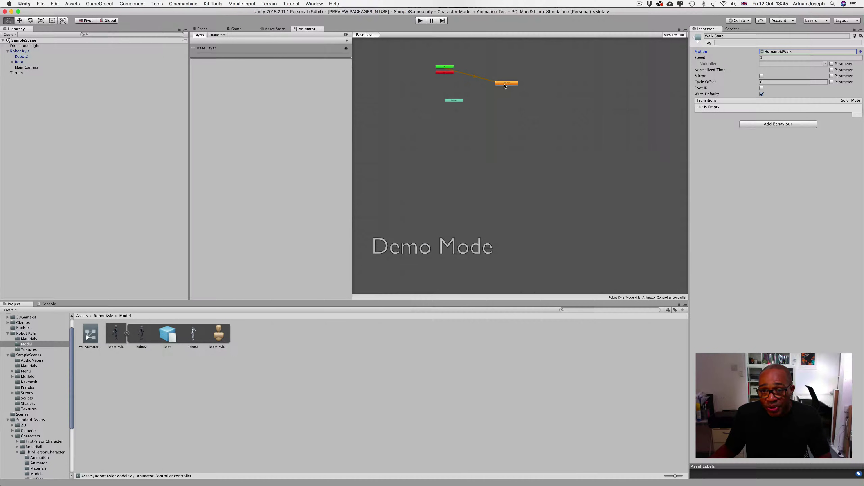
# - Duplicate Walk State within the Base Layer graph and place the copy in line to its right
pyautogui.click(511, 85)
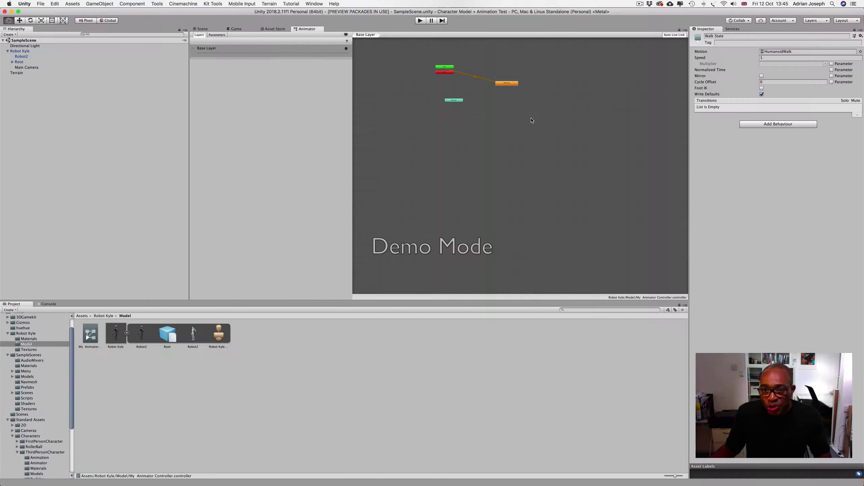
pyautogui.rightClick(511, 85)
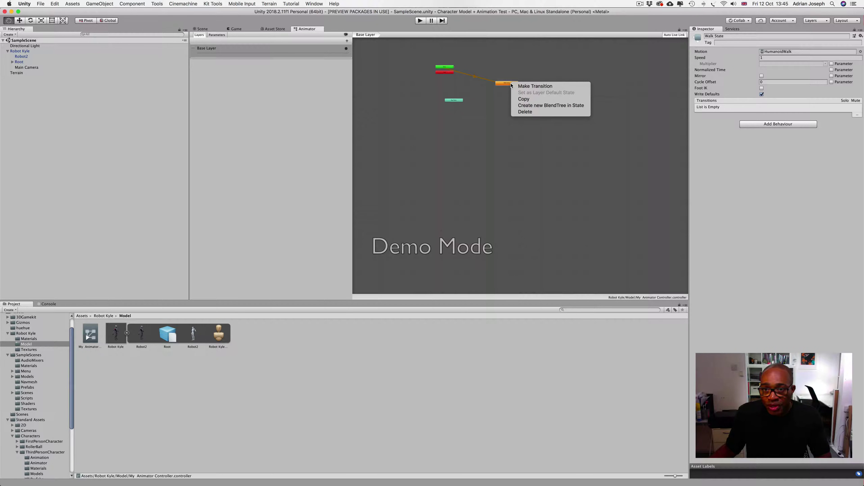
pyautogui.click(523, 99)
pyautogui.rightClick(540, 108)
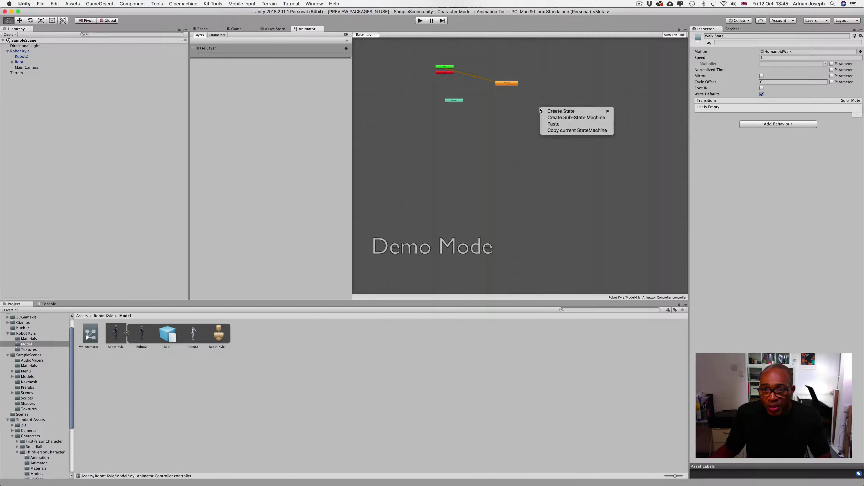
pyautogui.click(553, 124)
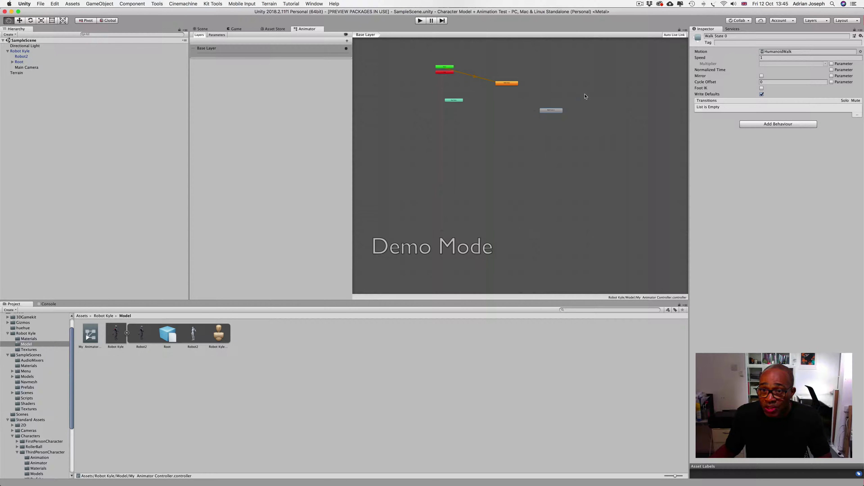
pyautogui.moveTo(554, 112); pyautogui.dragTo(546, 85)
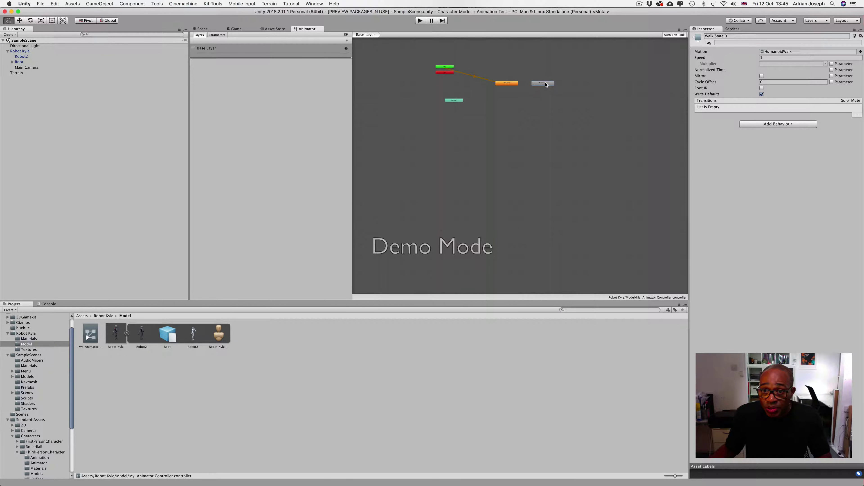
# - Paste a second copy of Walk State and align it to the right of the first copy
pyautogui.rightClick(576, 110)
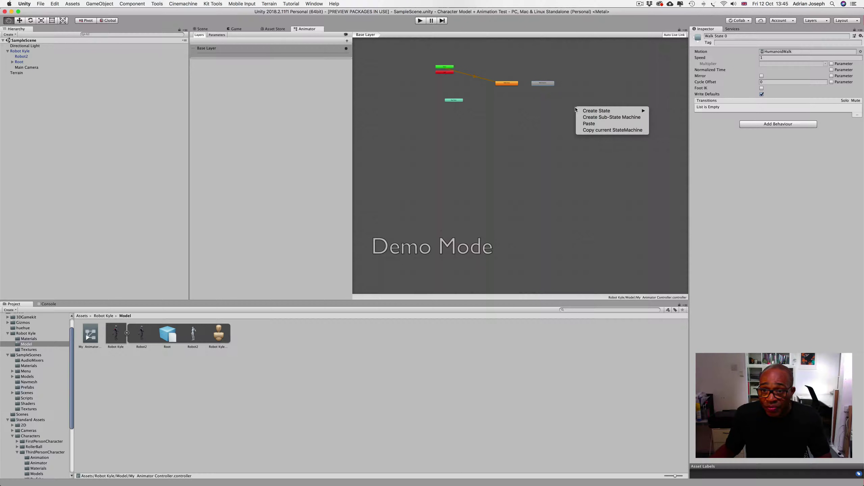
pyautogui.click(586, 124)
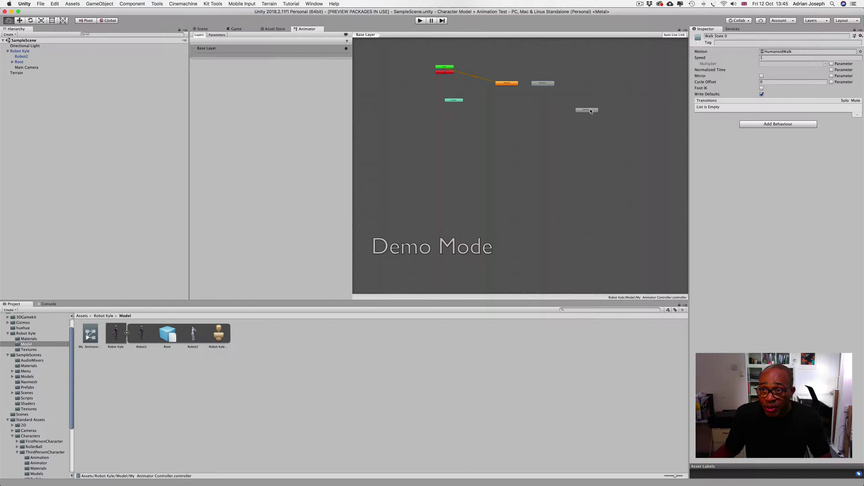
pyautogui.moveTo(591, 111); pyautogui.dragTo(583, 90)
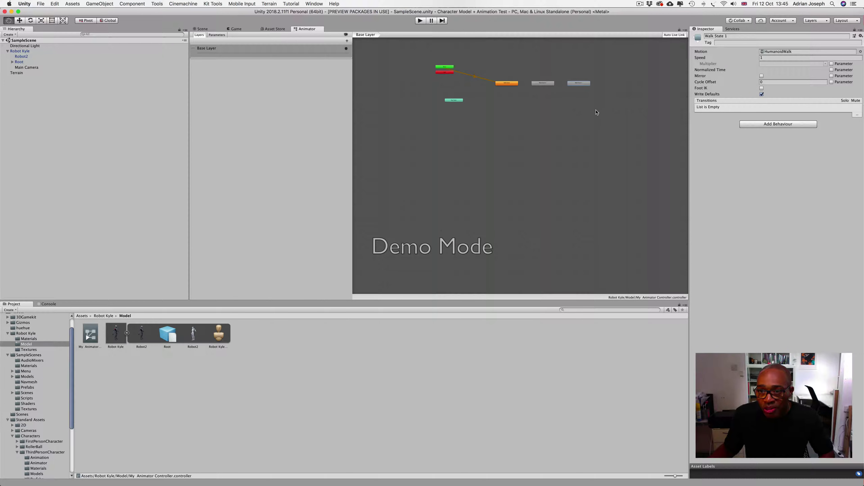
# - Create another empty state in the Base Layer graph, below the row of walk states
pyautogui.rightClick(581, 119)
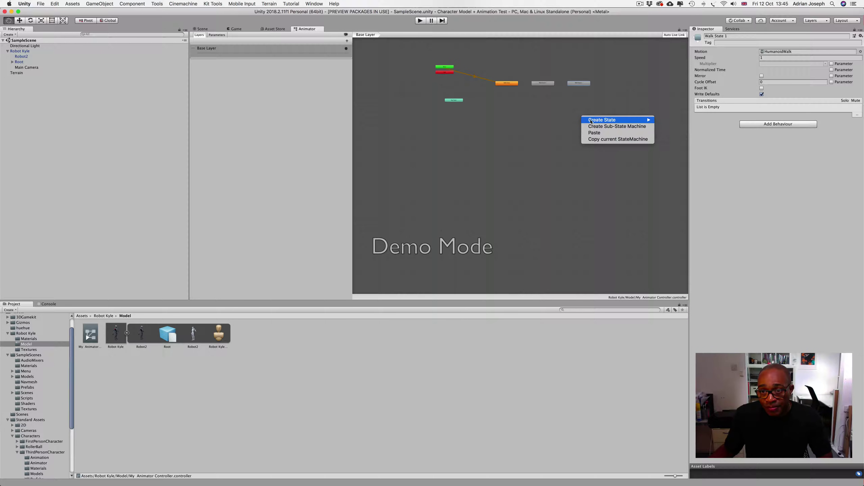
pyautogui.moveTo(591, 121)
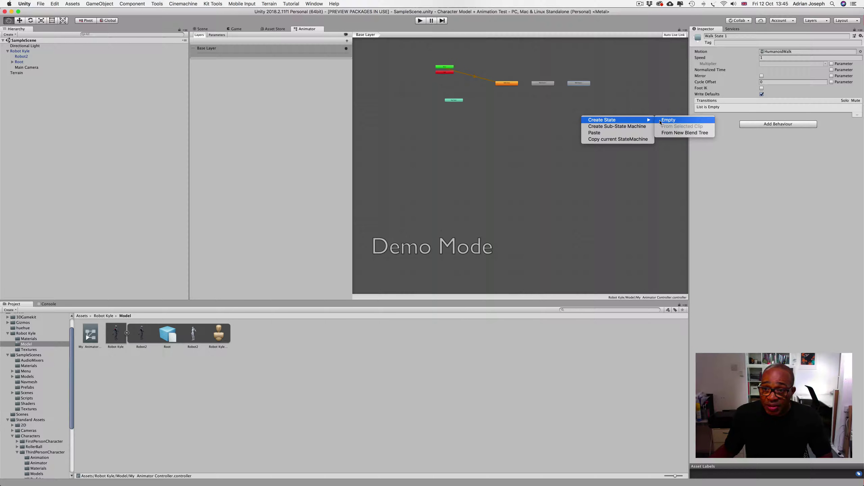
pyautogui.click(669, 121)
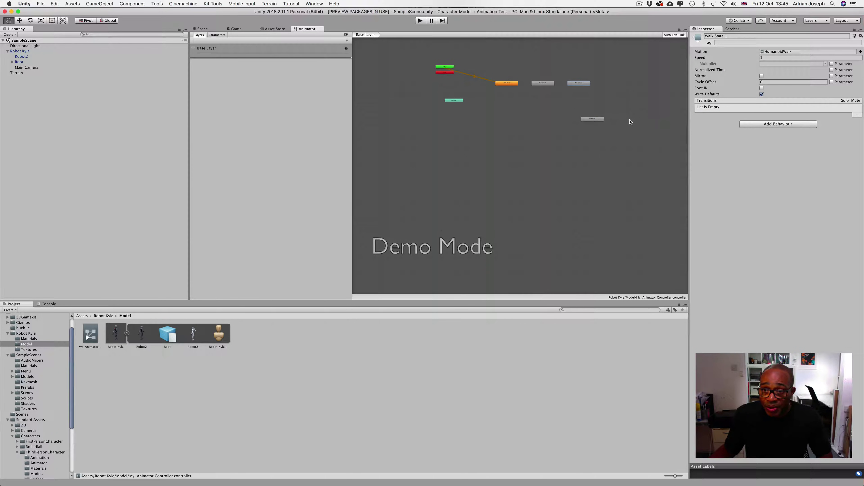
# - Try to rename the new empty state below the walk states to Turn State
pyautogui.click(599, 120)
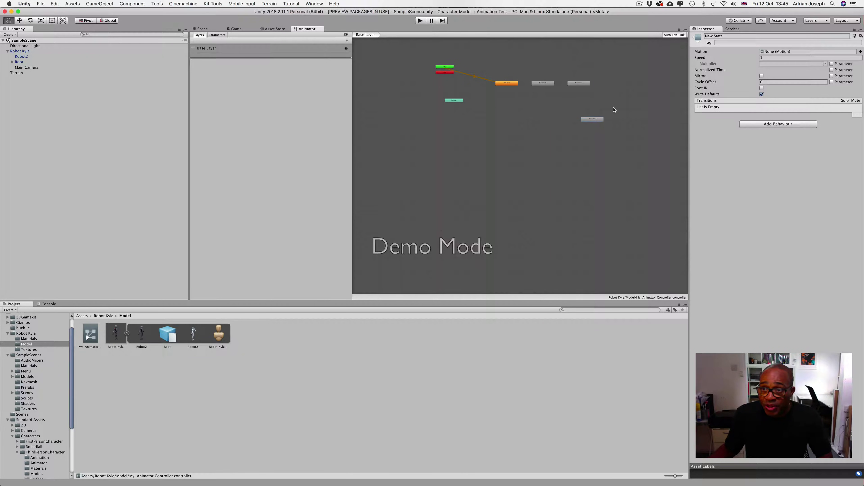
pyautogui.click(712, 35)
pyautogui.click(713, 35)
pyautogui.hotkey('shift', 'Home')
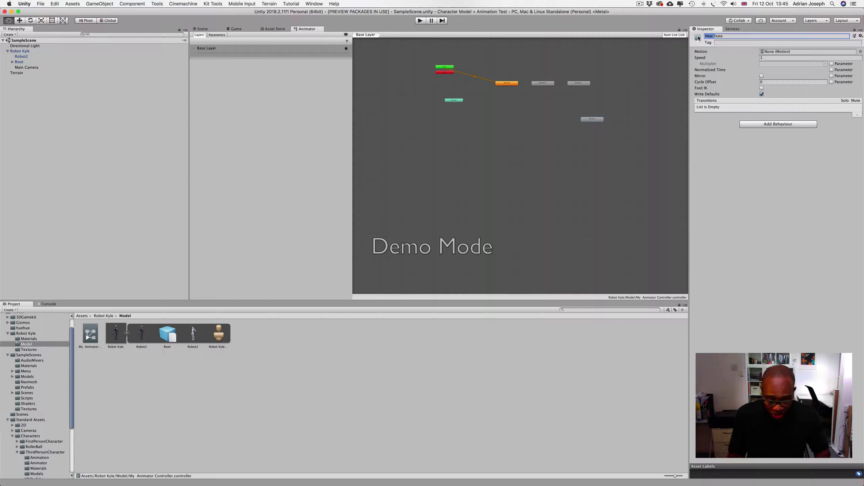
pyautogui.write('Turn')
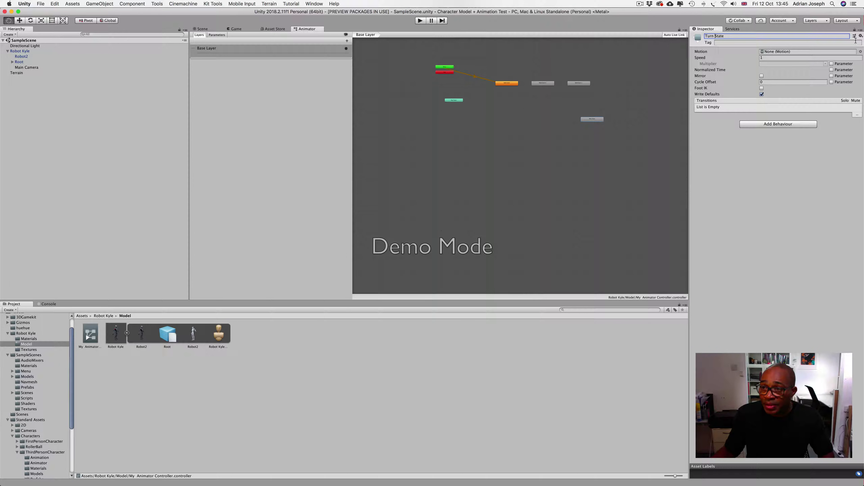
pyautogui.click(861, 36)
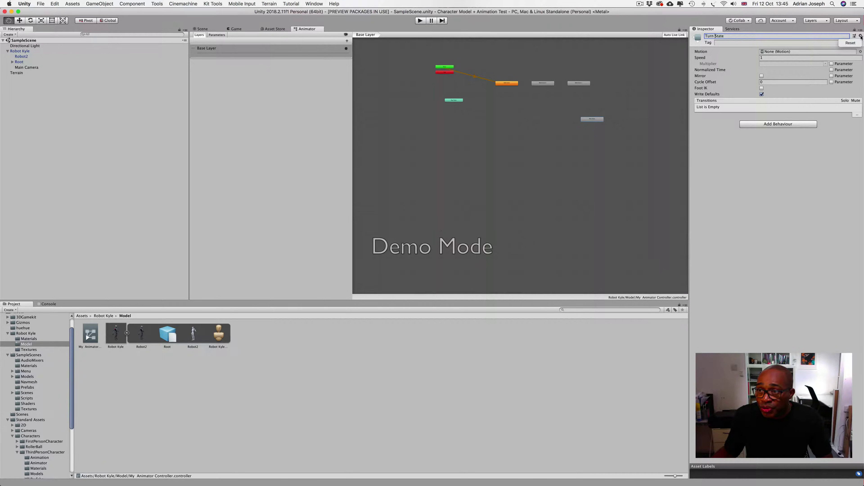
pyautogui.click(846, 99)
# - Assign the HumanoidWalkLeft animation clip as the motion of the new empty state
pyautogui.click(860, 52)
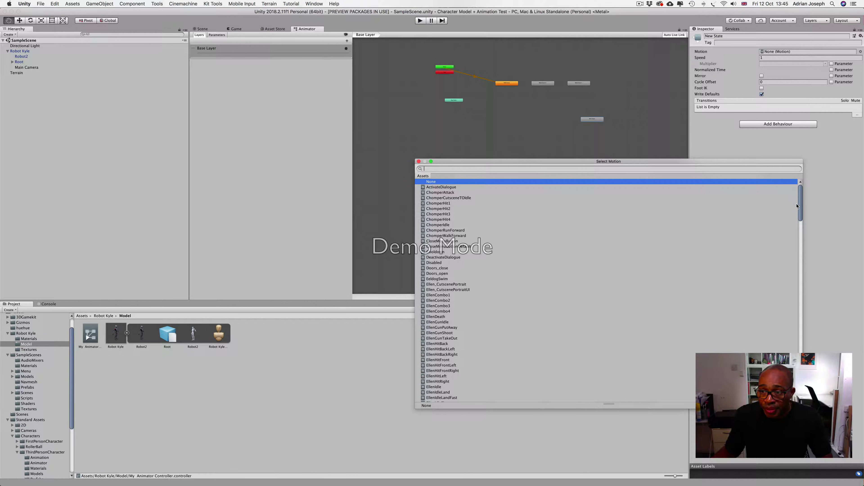
pyautogui.moveTo(796, 206)
pyautogui.mouseDown()
pyautogui.moveTo(787, 285)
pyautogui.moveTo(796, 299)
pyautogui.moveTo(784, 304)
pyautogui.mouseUp()
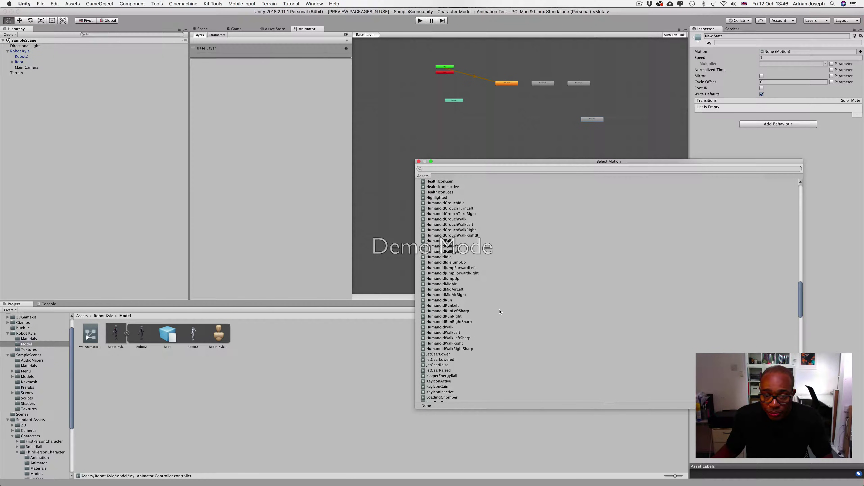
pyautogui.click(460, 333)
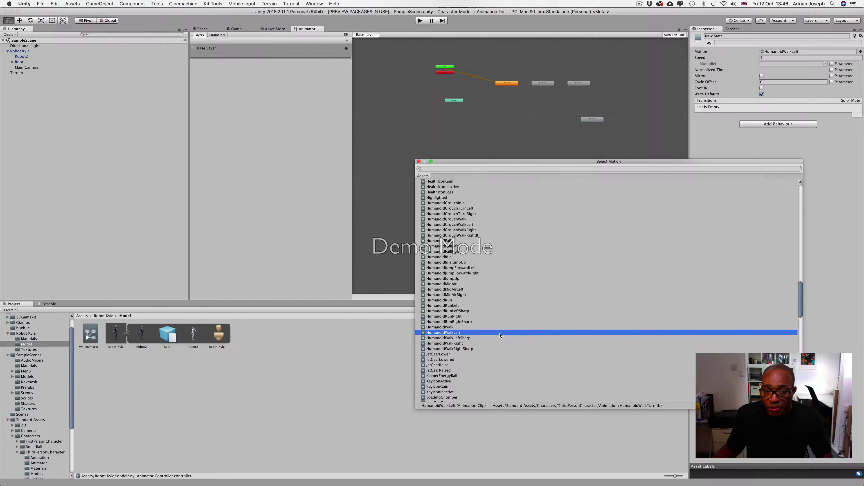
pyautogui.click(382, 225)
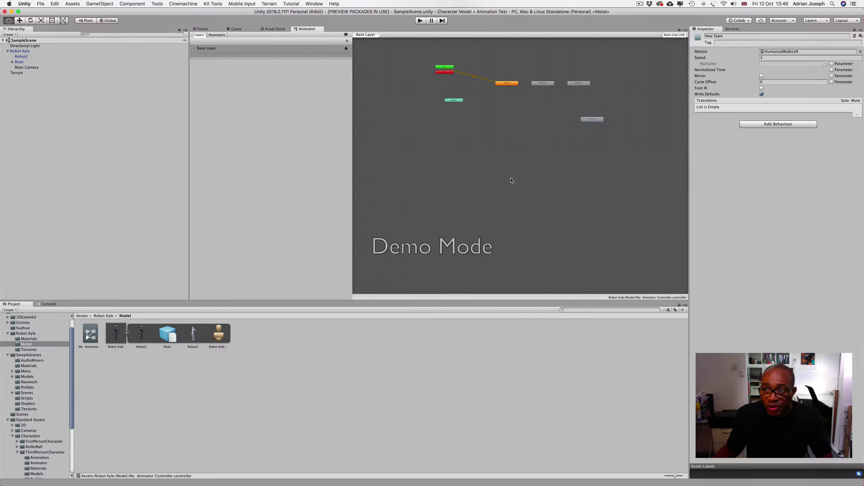
# - Rename the HumanoidWalkLeft state to Turn Left State and move its node slightly up and to the right in the graph
pyautogui.click(716, 36)
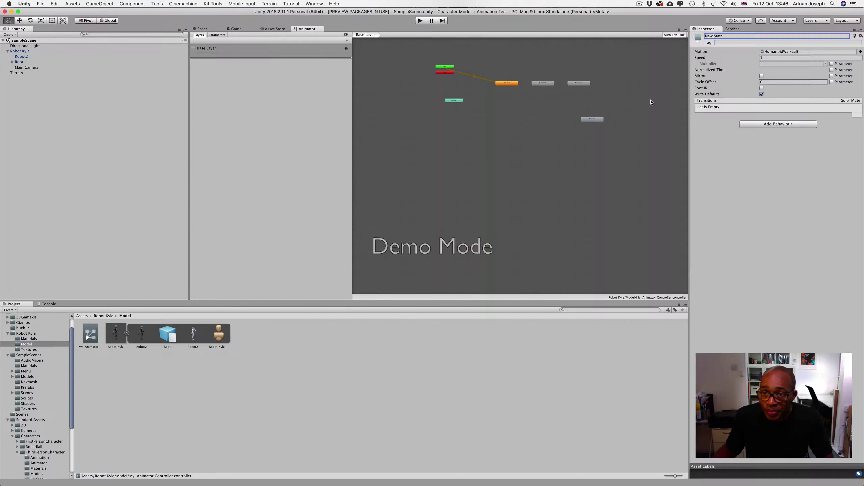
pyautogui.click(712, 36)
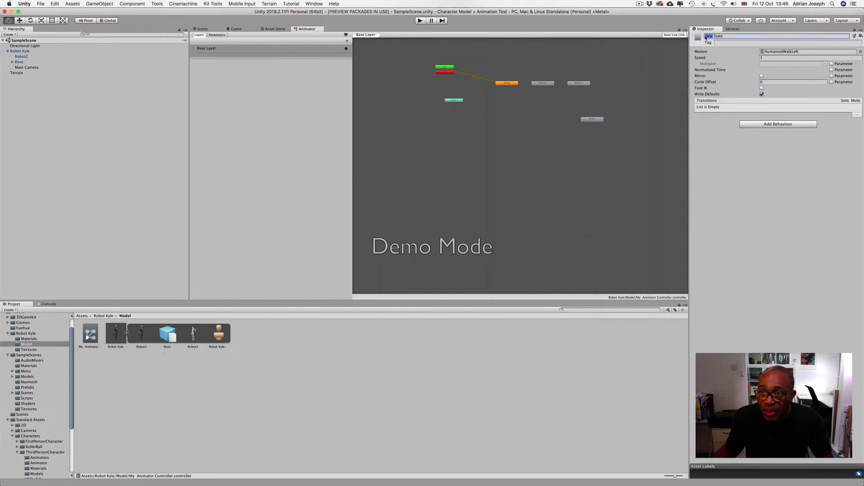
pyautogui.write('Turn State')
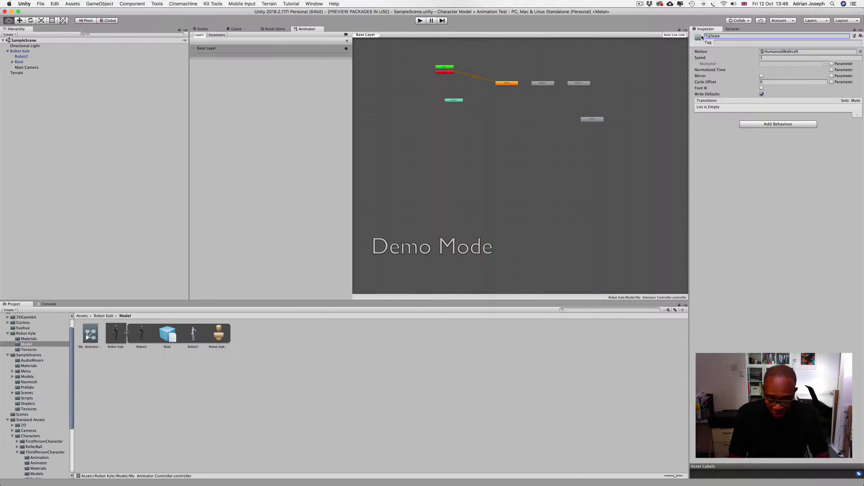
pyautogui.write(' Left')
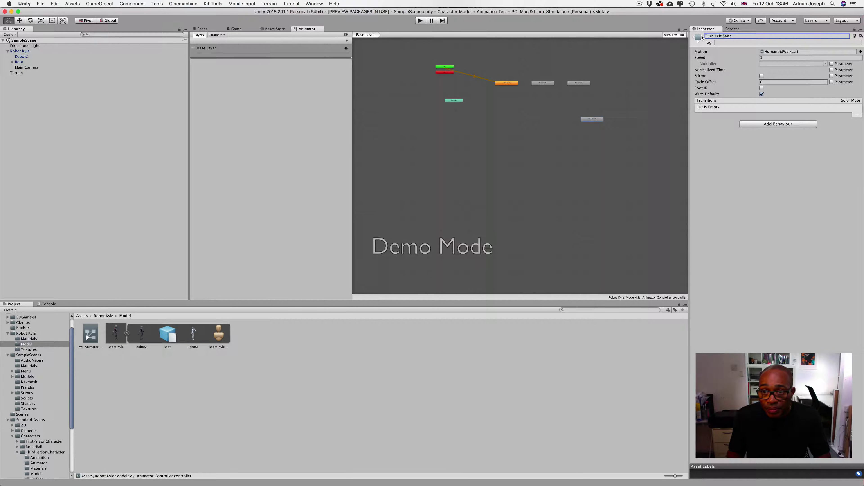
pyautogui.click(597, 121)
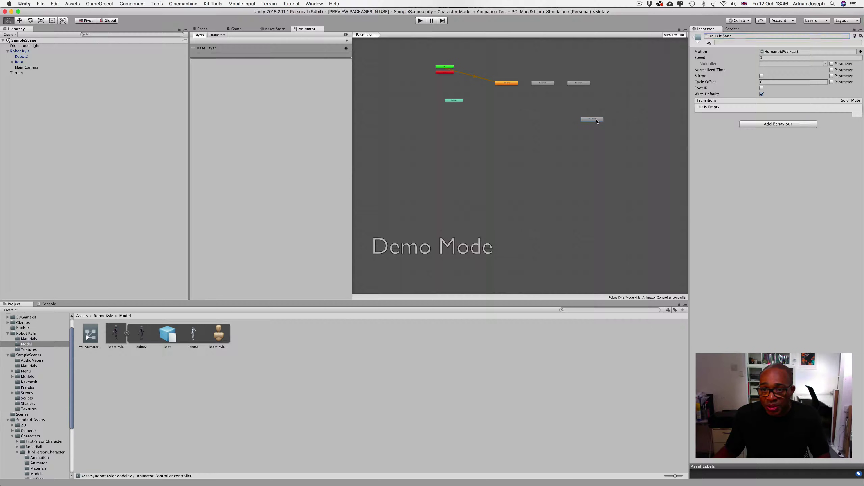
pyautogui.moveTo(596, 121); pyautogui.dragTo(614, 114)
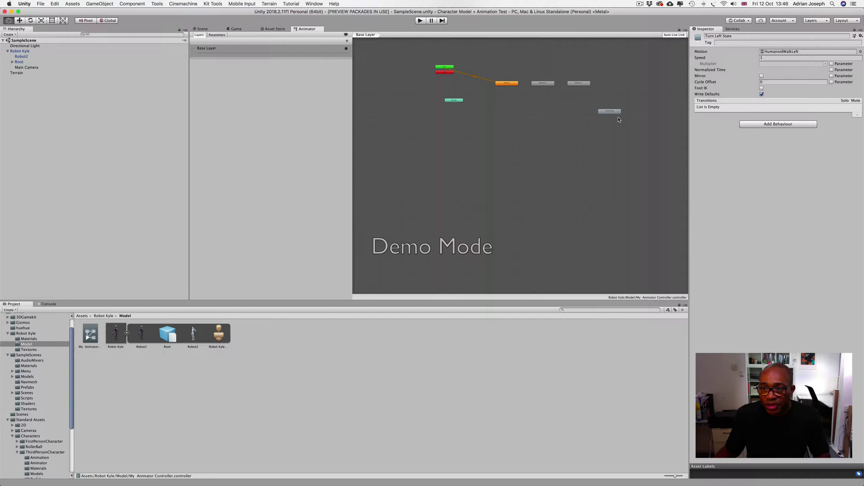
# - Create an empty state below Turn Left State in the Base Layer graph and name it Run State
pyautogui.rightClick(611, 150)
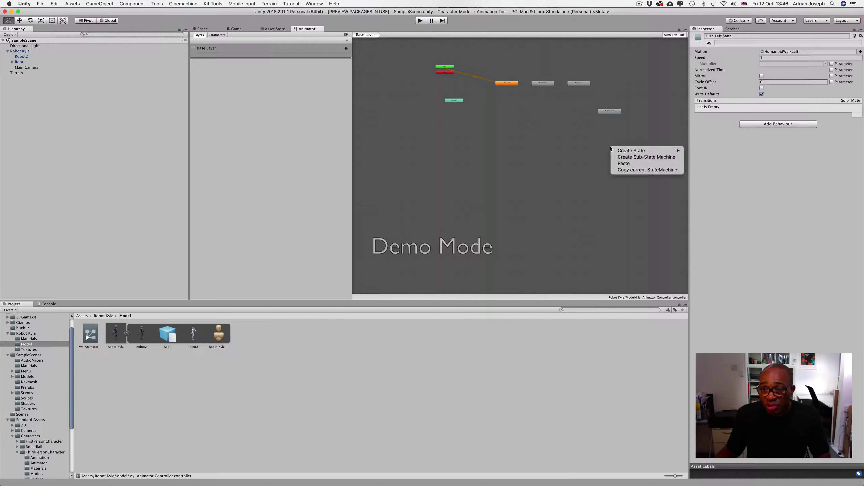
pyautogui.moveTo(622, 153)
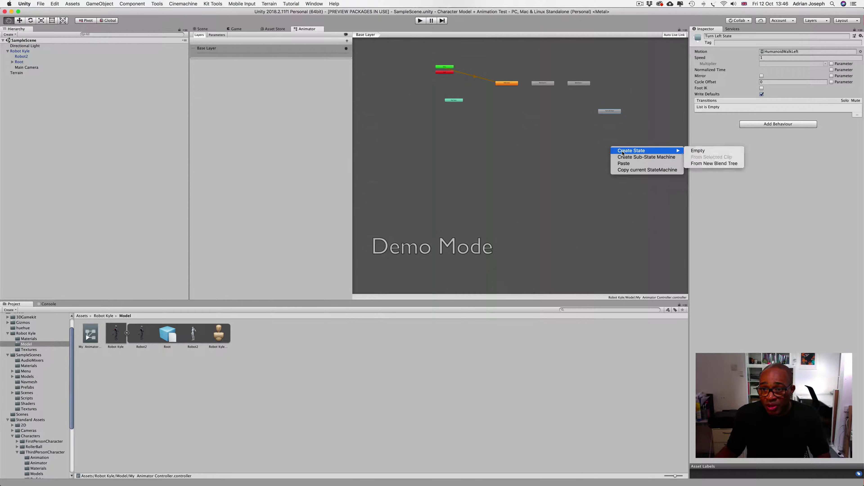
pyautogui.click(696, 150)
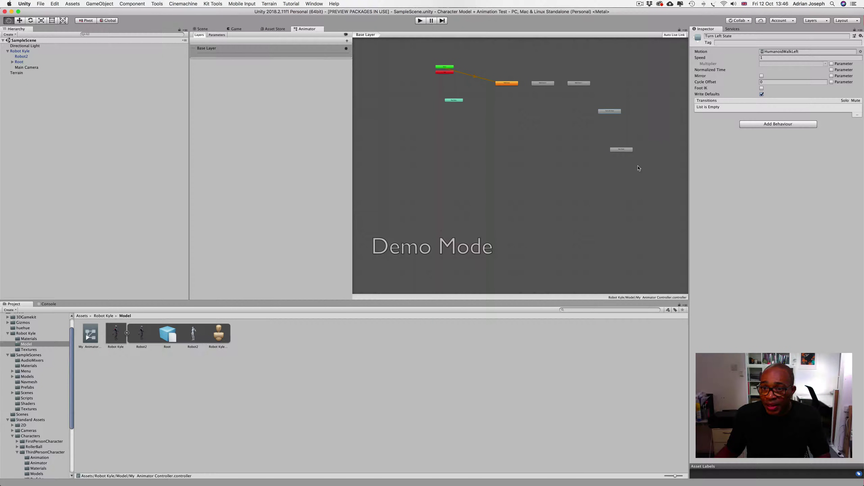
pyautogui.click(625, 151)
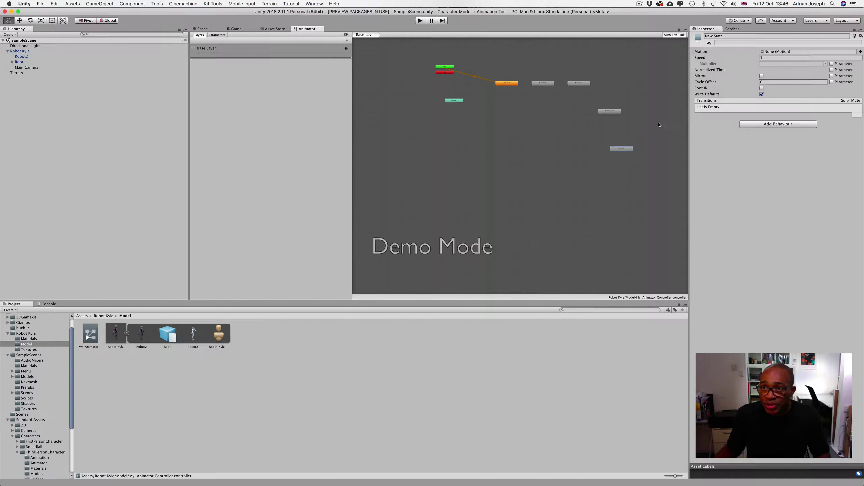
pyautogui.click(707, 37)
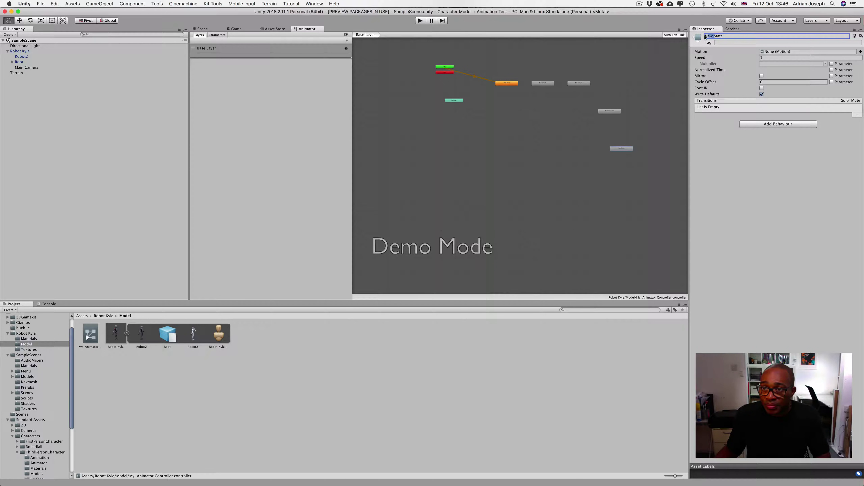
pyautogui.write('RunState')
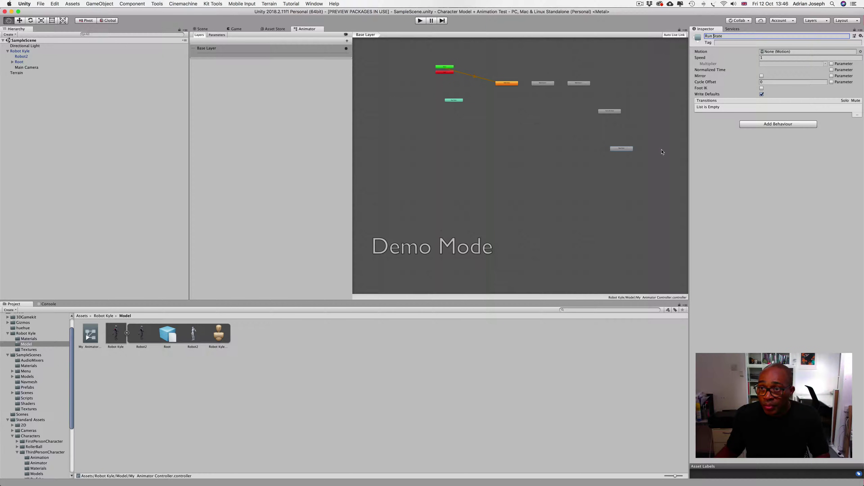
pyautogui.click(625, 152)
# - Assign the HumanoidRun animation clip as the motion of Run State
pyautogui.click(860, 51)
pyautogui.moveTo(799, 216); pyautogui.dragTo(787, 325)
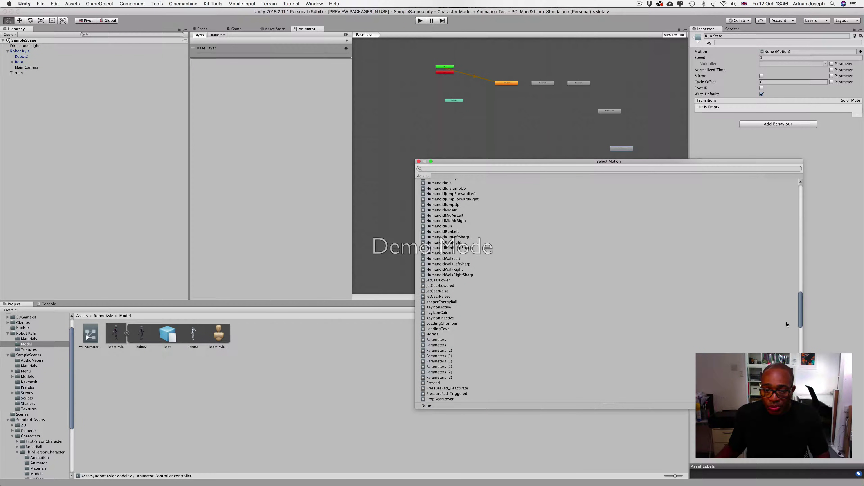
pyautogui.click(441, 226)
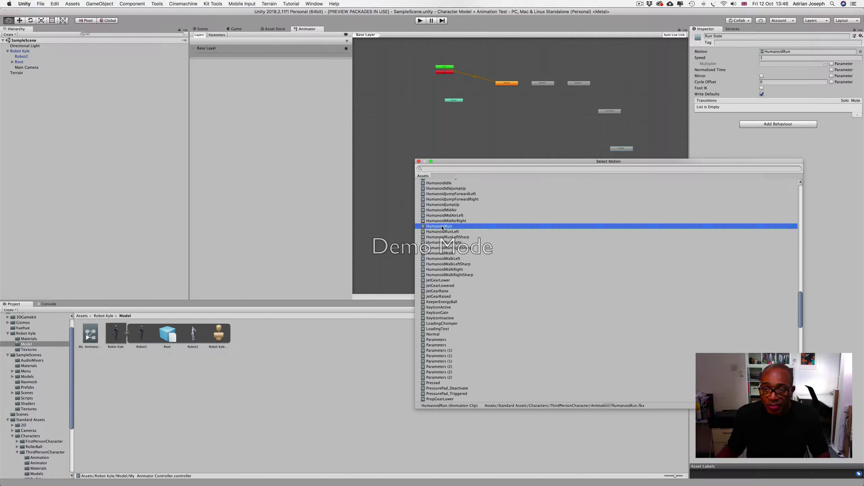
pyautogui.click(396, 193)
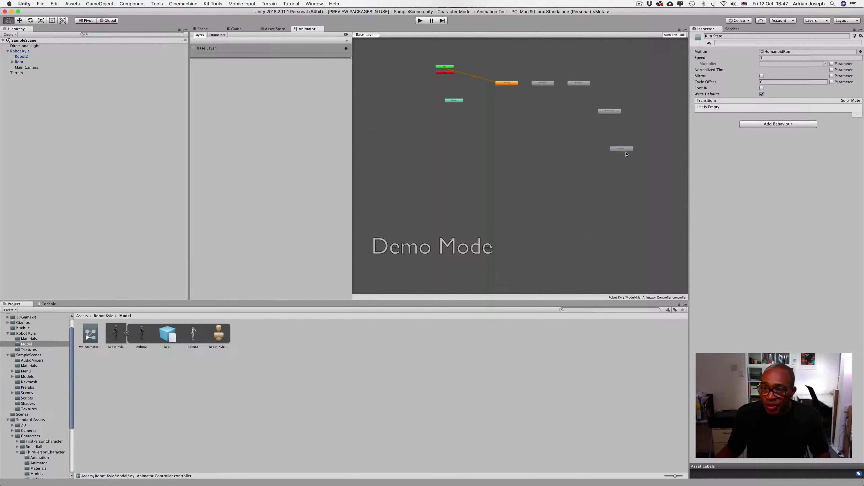
# - Copy Run State and paste two duplicates into the graph, stepping diagonally down and to the left of the original
pyautogui.rightClick(623, 152)
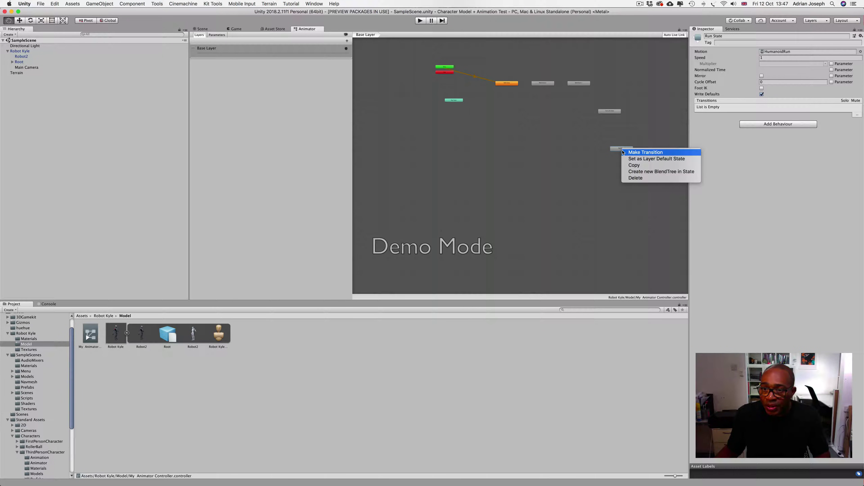
pyautogui.click(633, 166)
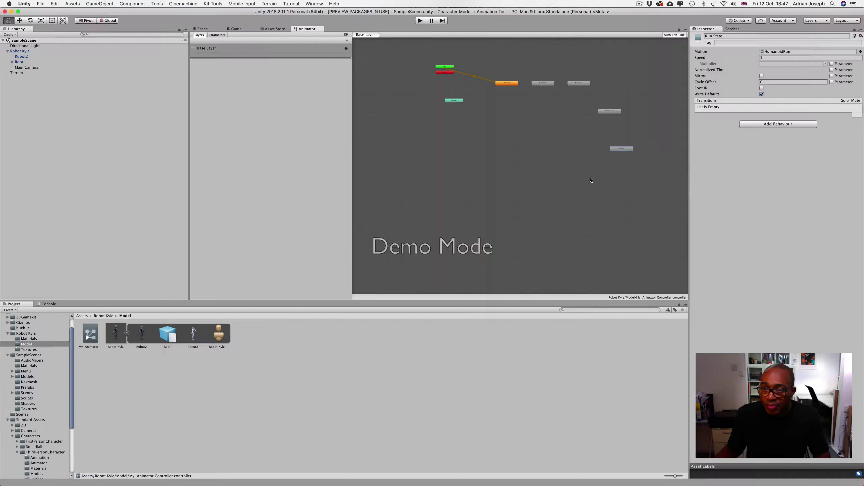
pyautogui.rightClick(581, 181)
pyautogui.click(594, 196)
pyautogui.click(592, 184)
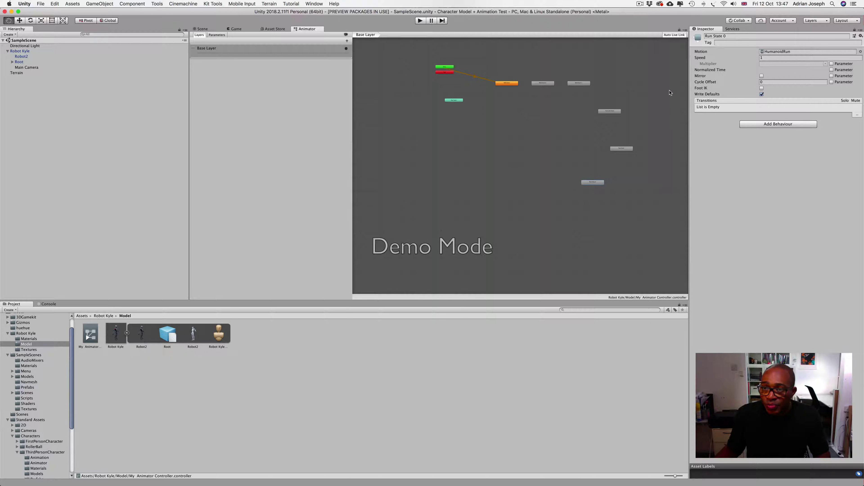
pyautogui.click(621, 149)
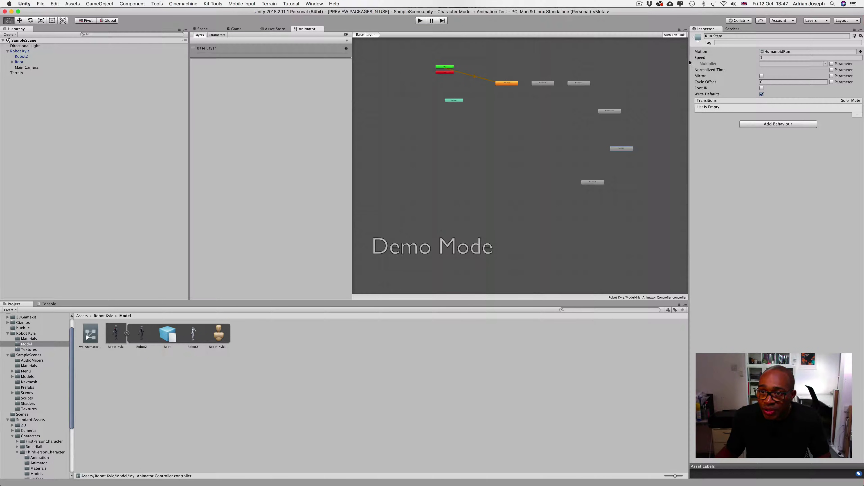
pyautogui.click(593, 183)
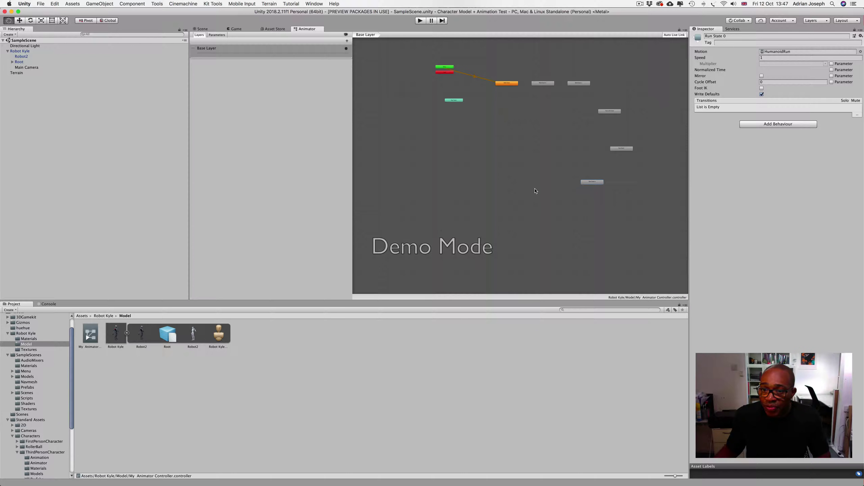
pyautogui.rightClick(547, 215)
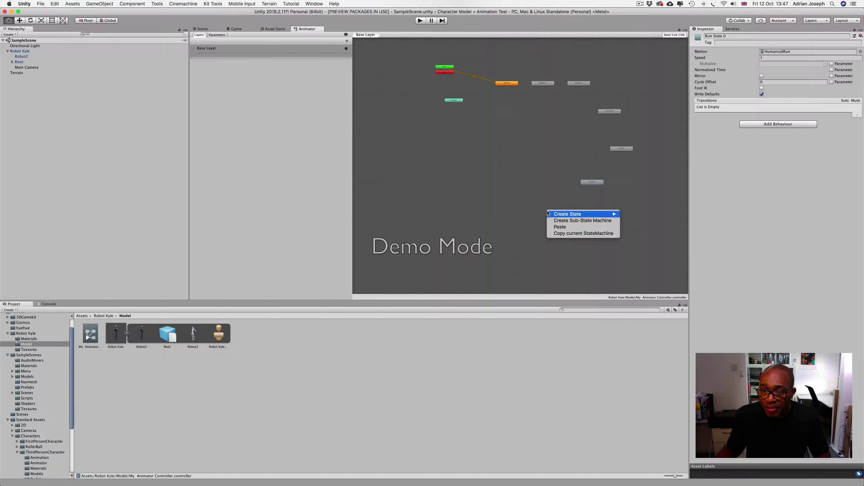
pyautogui.click(559, 227)
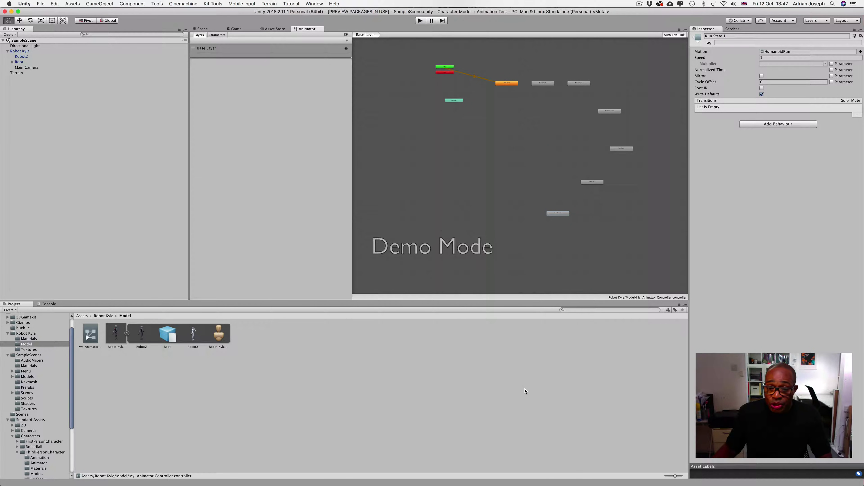
# - Switch to the animation guide in Safari and read Step 9 on making transitions between animation states
pyautogui.moveTo(519, 484)
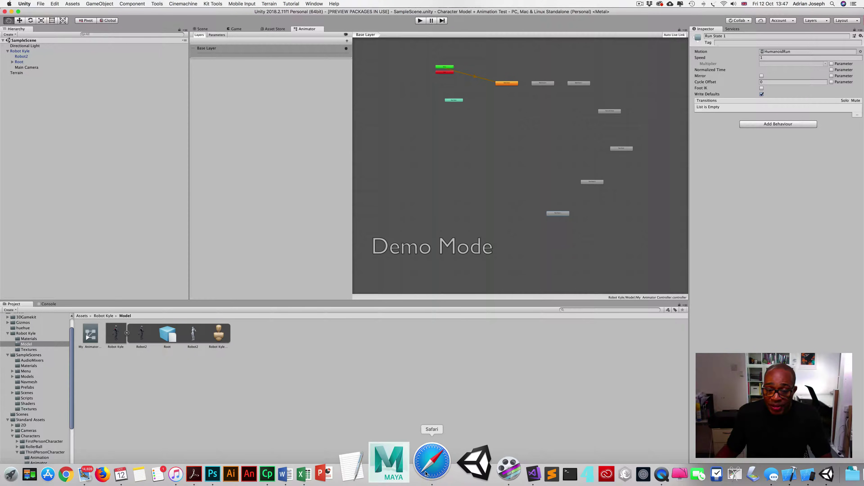
pyautogui.click(426, 480)
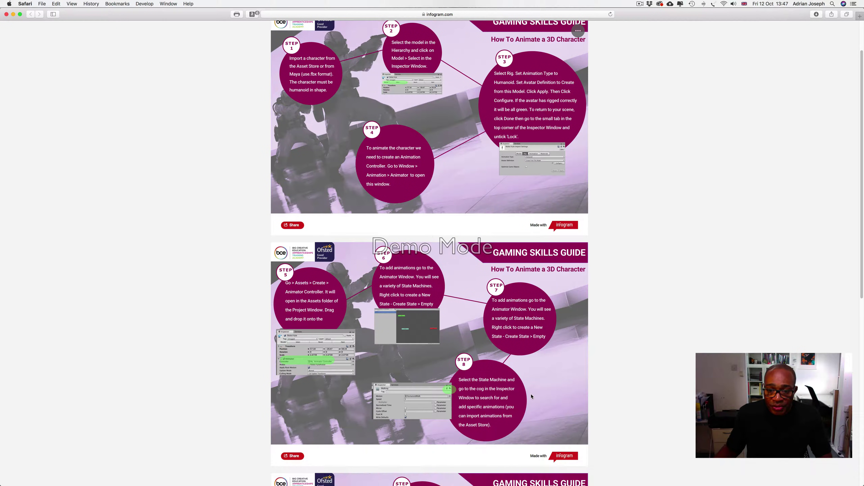
pyautogui.scroll(-5, 531, 397)
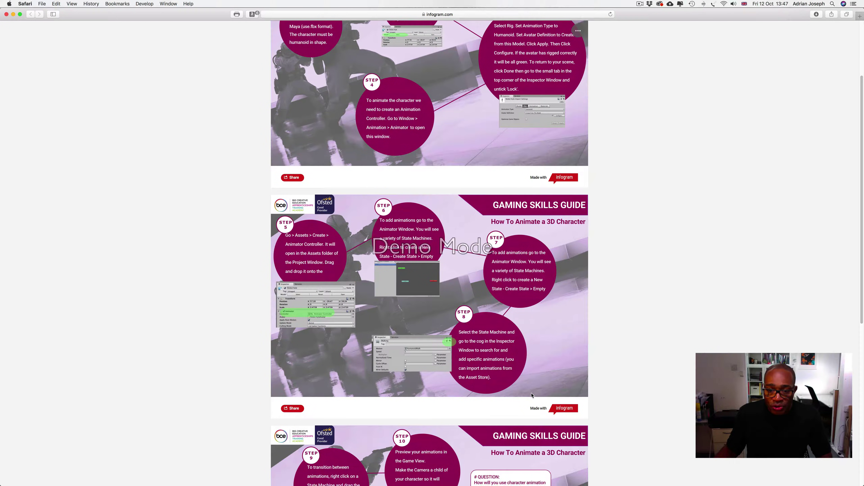
pyautogui.scroll(-4, 532, 395)
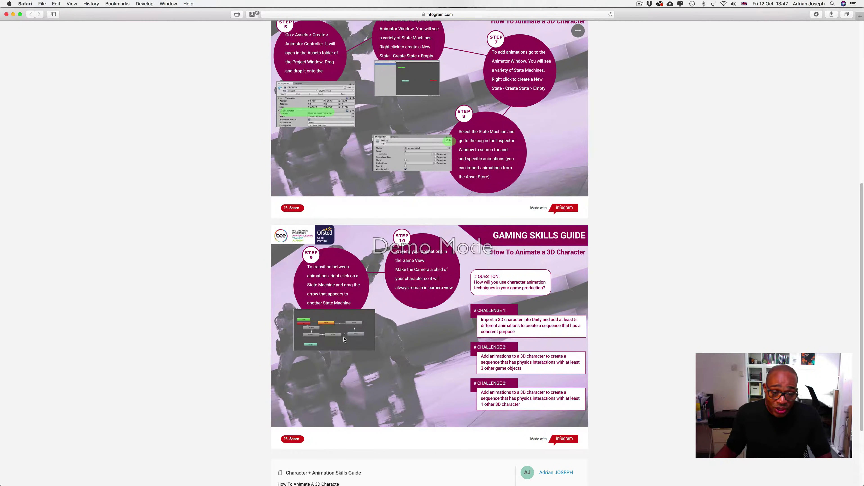
pyautogui.moveTo(468, 475)
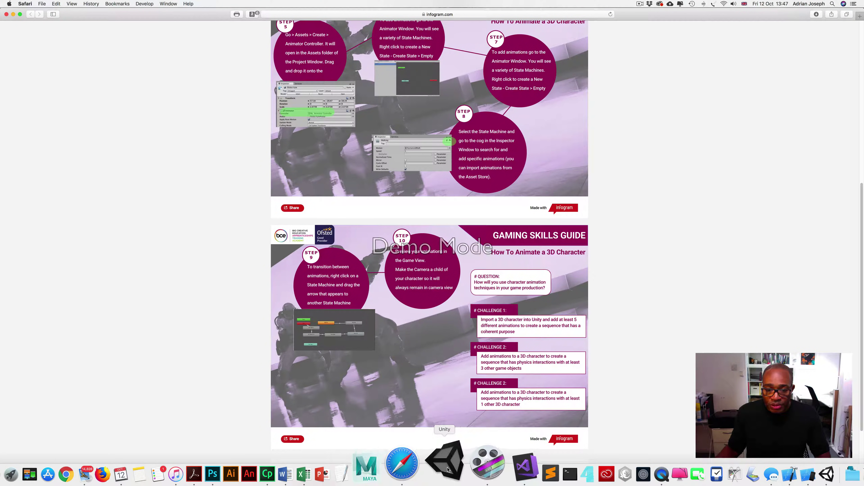
# - Switch back to Unity and make transitions from Walk State to Walk State 0 and from Walk State 0 to Walk State 1
pyautogui.click(447, 470)
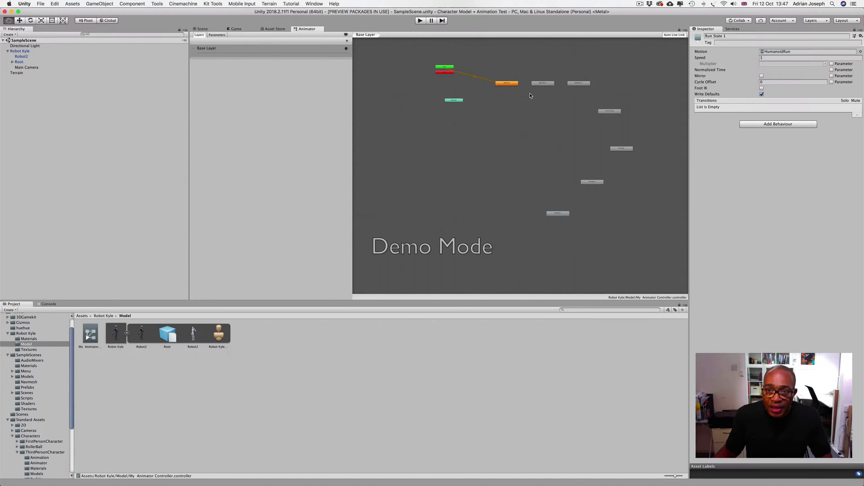
pyautogui.rightClick(513, 84)
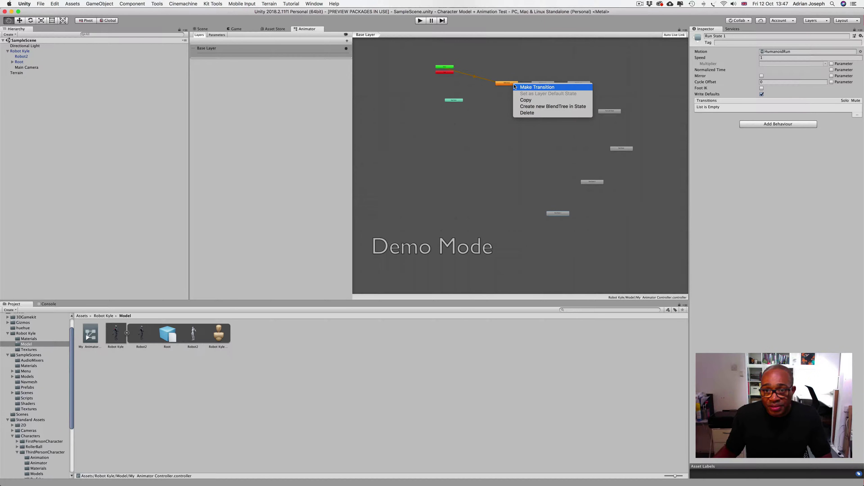
pyautogui.click(527, 89)
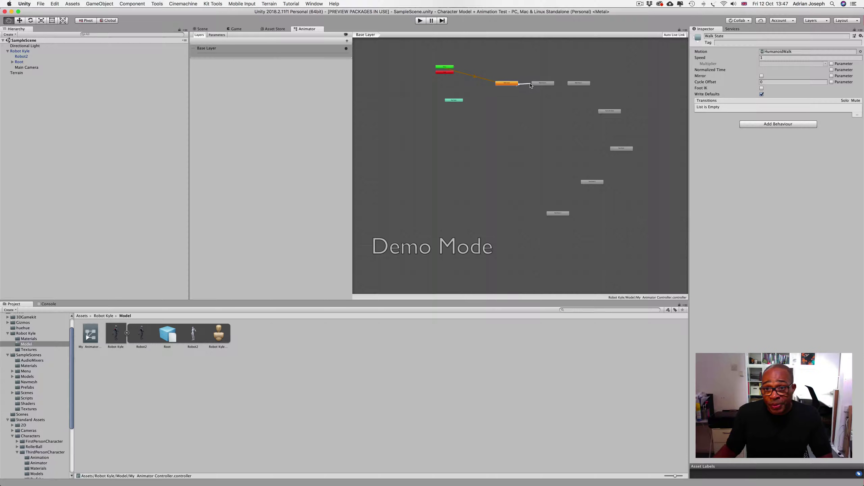
pyautogui.click(534, 84)
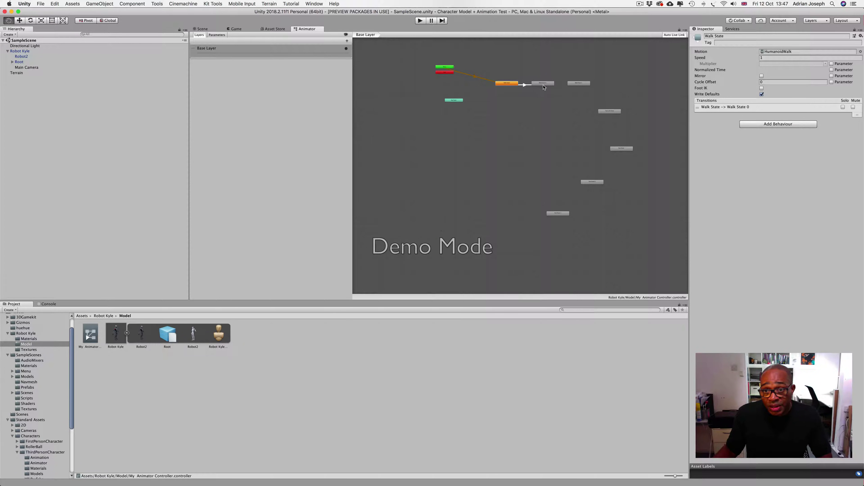
pyautogui.rightClick(550, 83)
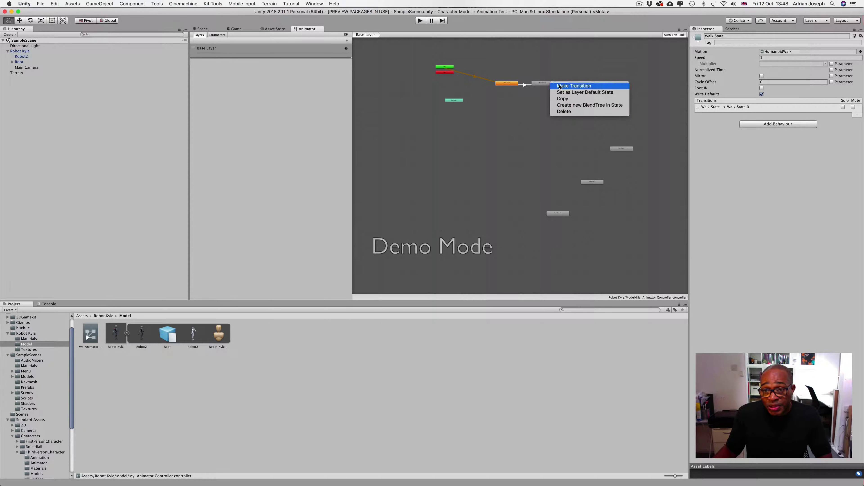
pyautogui.click(559, 87)
pyautogui.click(571, 85)
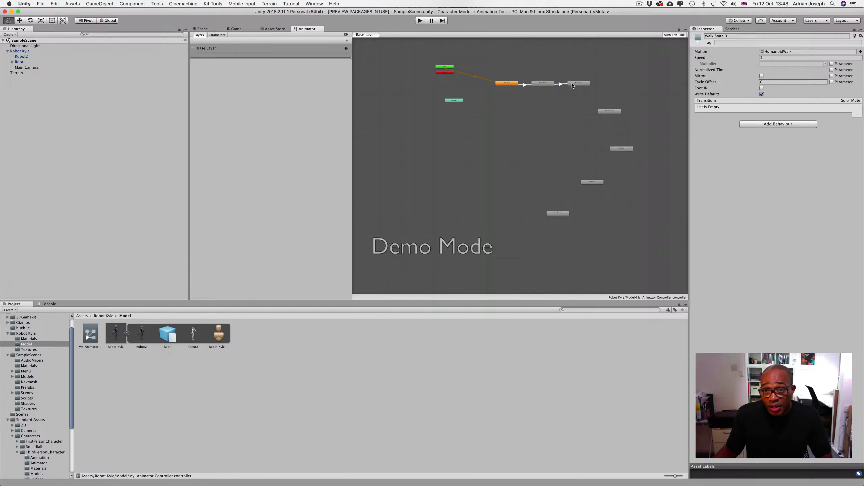
# - Make transitions from Walk State 1 to Turn Left State and from Turn Left State to Run State
pyautogui.rightClick(585, 85)
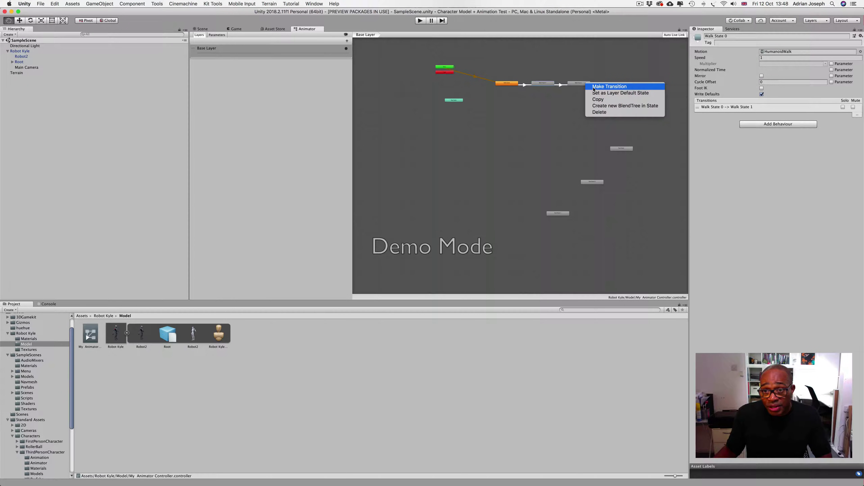
pyautogui.click(594, 87)
pyautogui.click(612, 112)
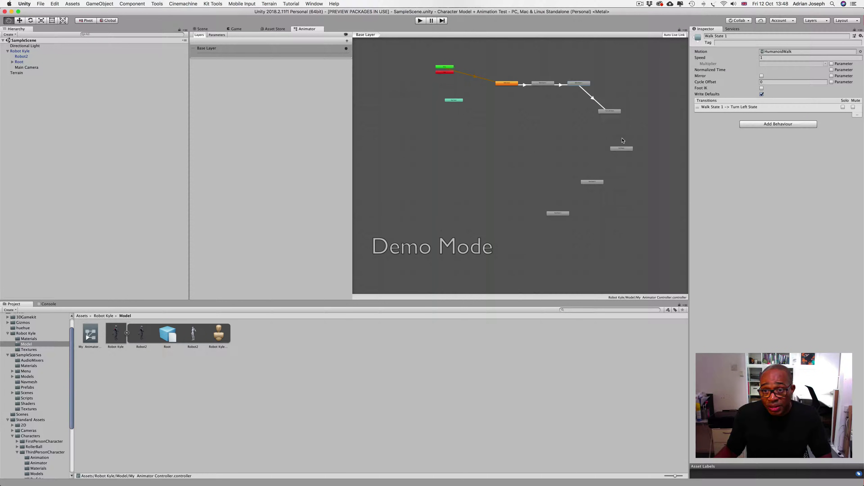
pyautogui.rightClick(615, 112)
pyautogui.click(624, 115)
pyautogui.click(620, 150)
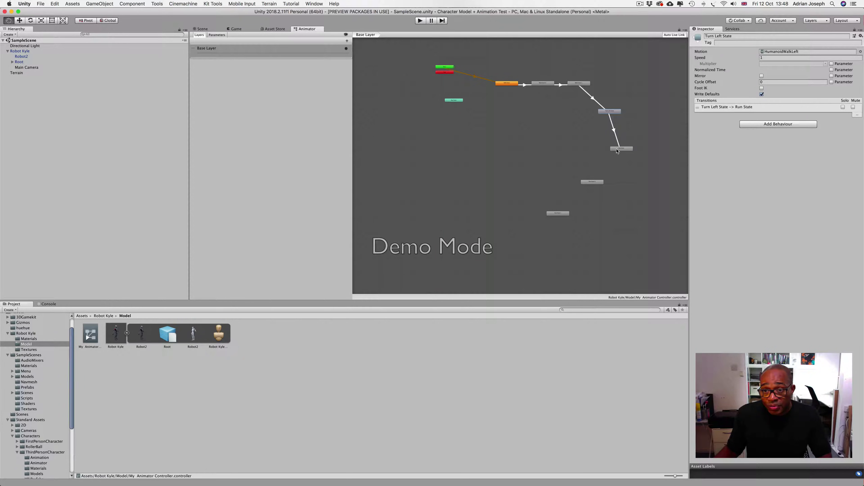
# - Make transitions from Run State to Run State 0 and from Run State 0 to Run State 1
pyautogui.rightClick(617, 151)
pyautogui.click(626, 155)
pyautogui.click(595, 182)
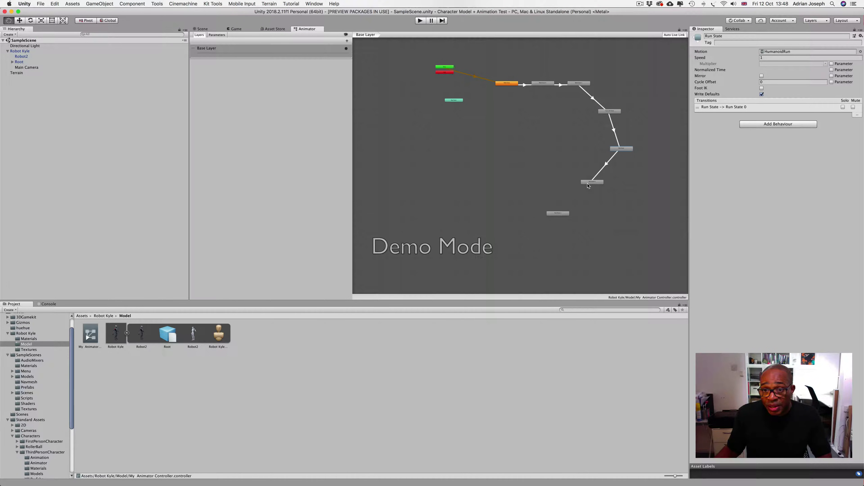
pyautogui.rightClick(588, 185)
pyautogui.click(594, 186)
pyautogui.click(559, 214)
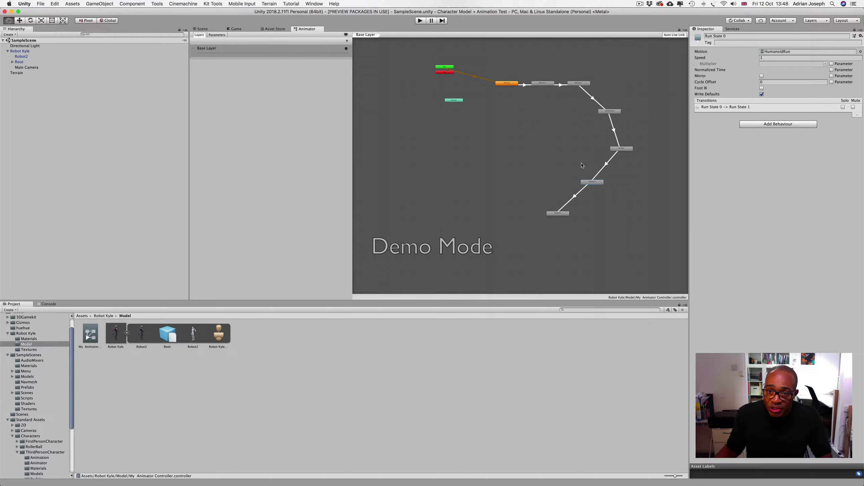
# - Close the animation loop with a transition from Run State 1 back to Walk State
pyautogui.rightClick(555, 215)
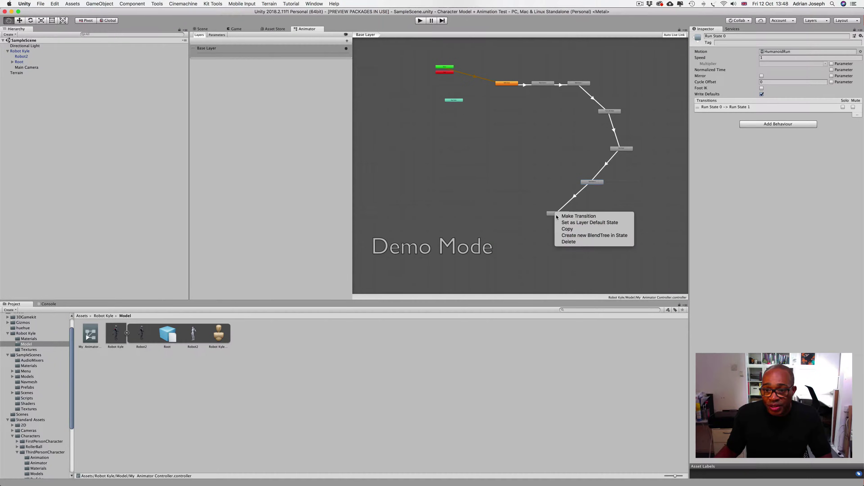
pyautogui.click(569, 218)
pyautogui.click(496, 82)
pyautogui.click(506, 85)
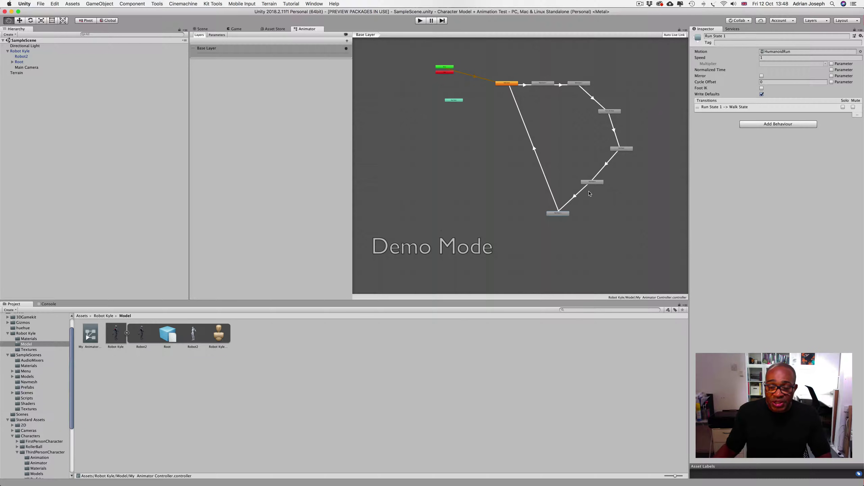
# - Rearrange the walk, turn and run states in the Base Layer graph into a wider, tidier loop
pyautogui.moveTo(558, 214); pyautogui.dragTo(530, 173)
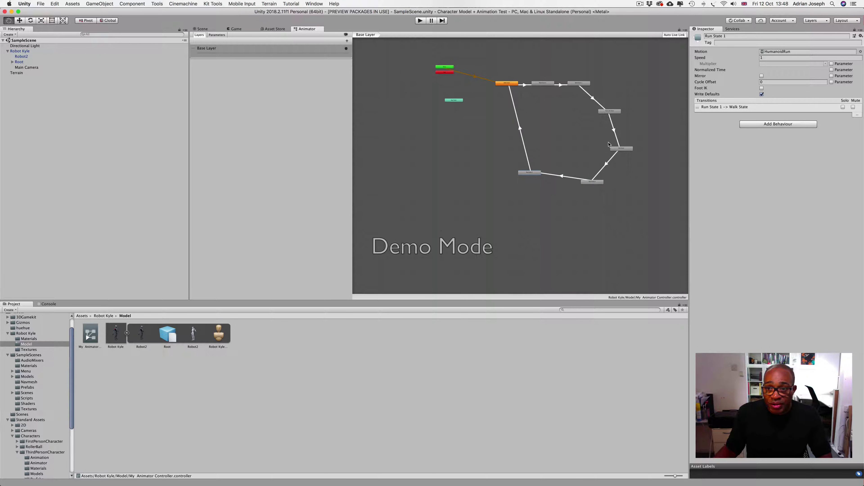
pyautogui.moveTo(609, 112); pyautogui.dragTo(630, 74)
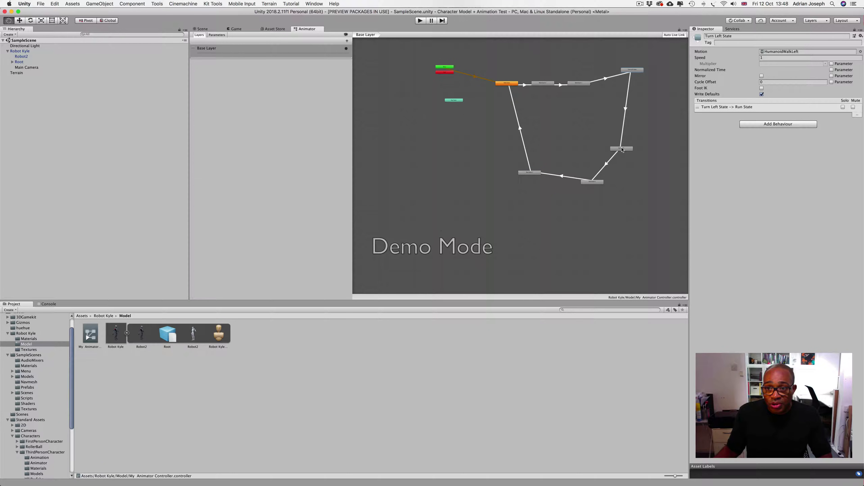
pyautogui.moveTo(622, 150); pyautogui.dragTo(650, 115)
pyautogui.moveTo(592, 182); pyautogui.dragTo(638, 155)
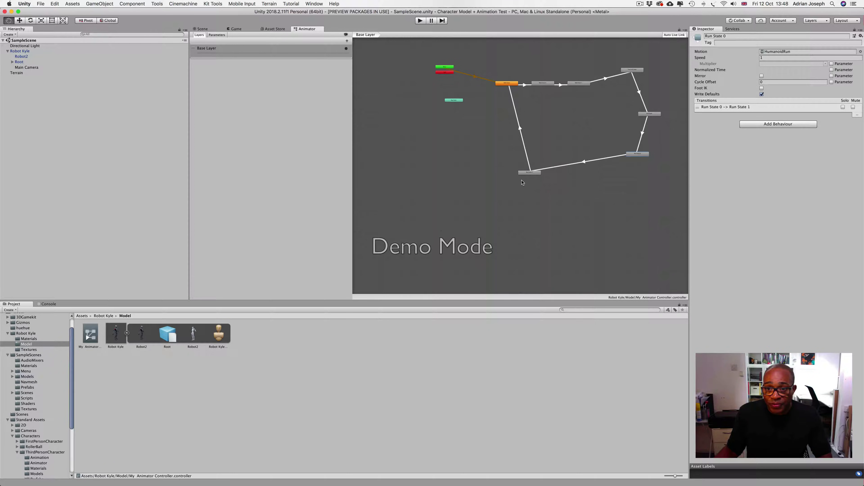
pyautogui.moveTo(528, 172); pyautogui.dragTo(520, 133)
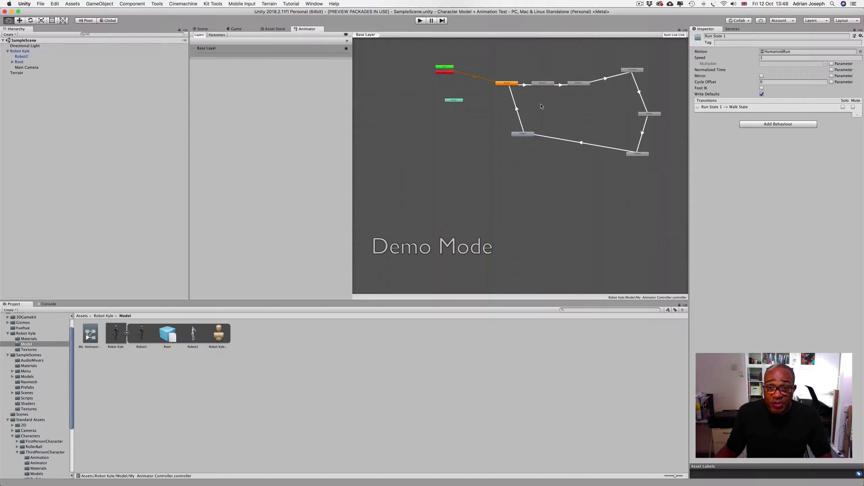
pyautogui.moveTo(543, 84); pyautogui.dragTo(625, 64)
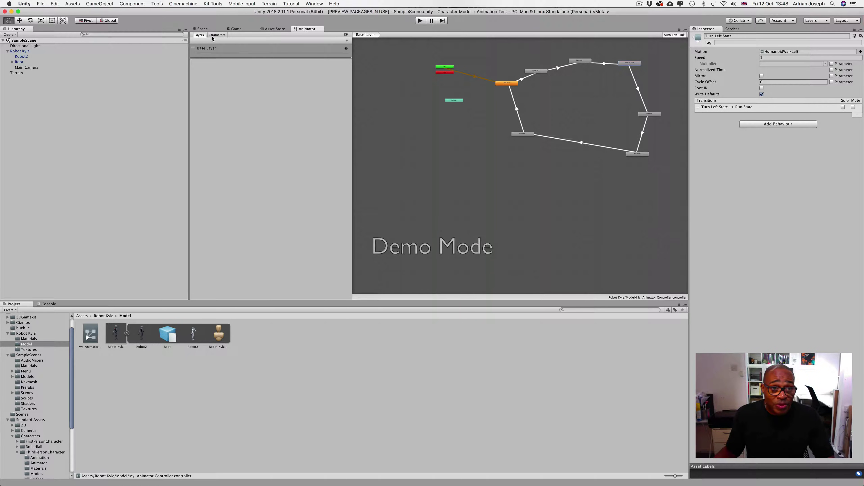
# - Inspect the robot up close in the Scene view and select the Main Camera parented under Robot Kyle
pyautogui.click(203, 29)
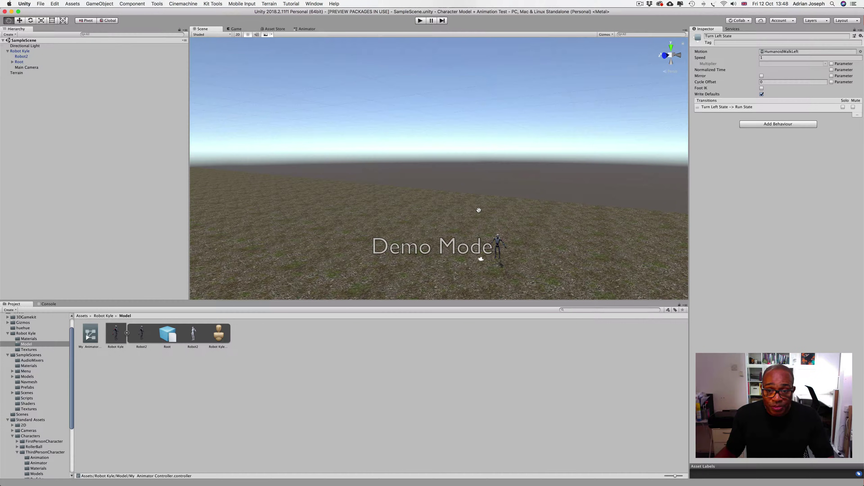
pyautogui.scroll(5, 482, 212)
pyautogui.moveTo(491, 239); pyautogui.dragTo(480, 171)
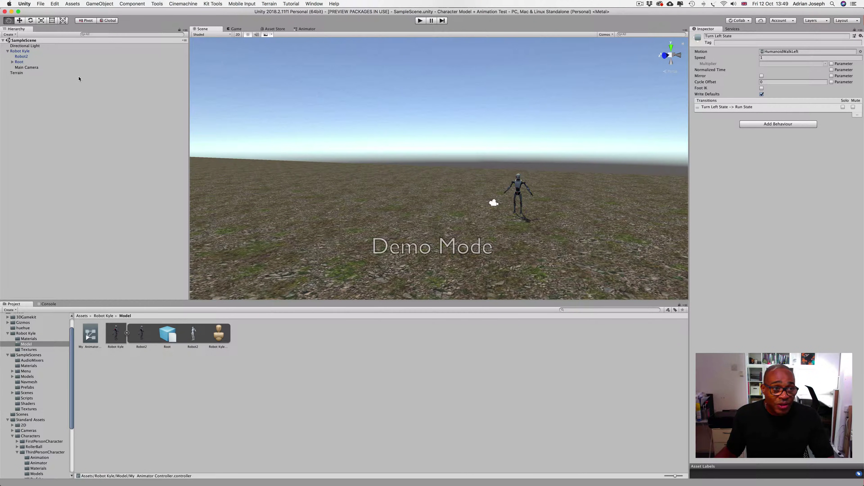
pyautogui.click(32, 69)
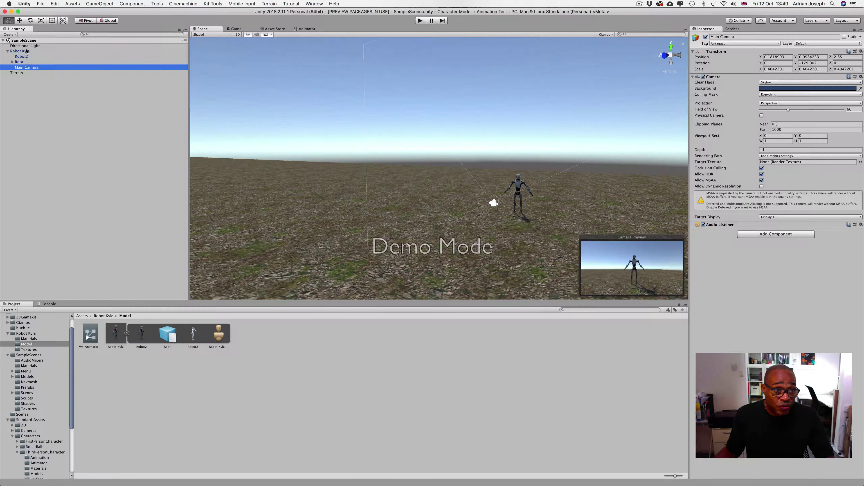
# - Play the scene in the Game view to preview Robot Kyle's animation sequence, and pause the playback
pyautogui.click(235, 29)
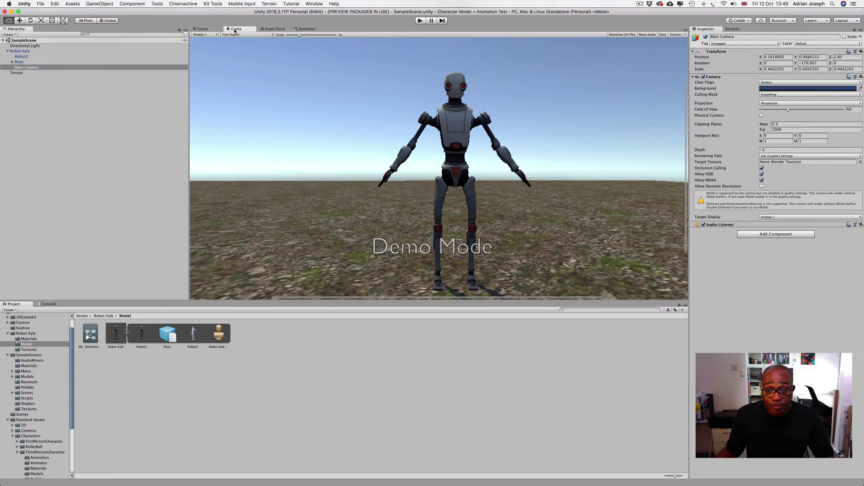
pyautogui.click(420, 22)
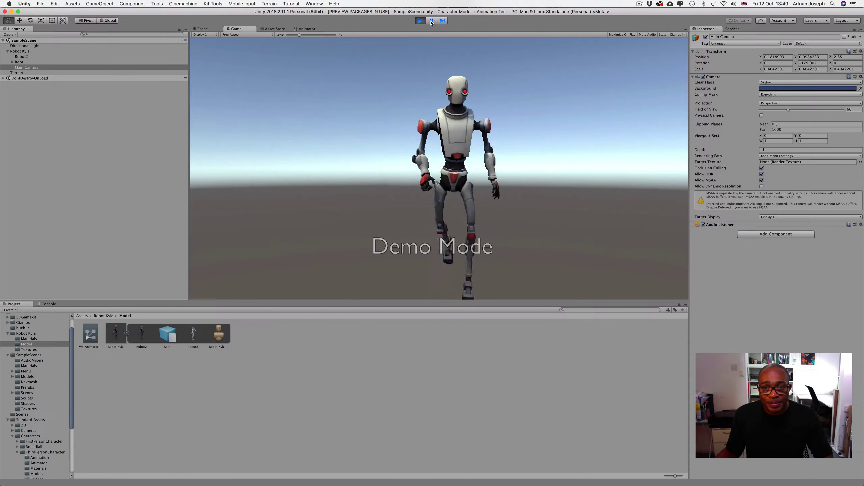
pyautogui.click(432, 21)
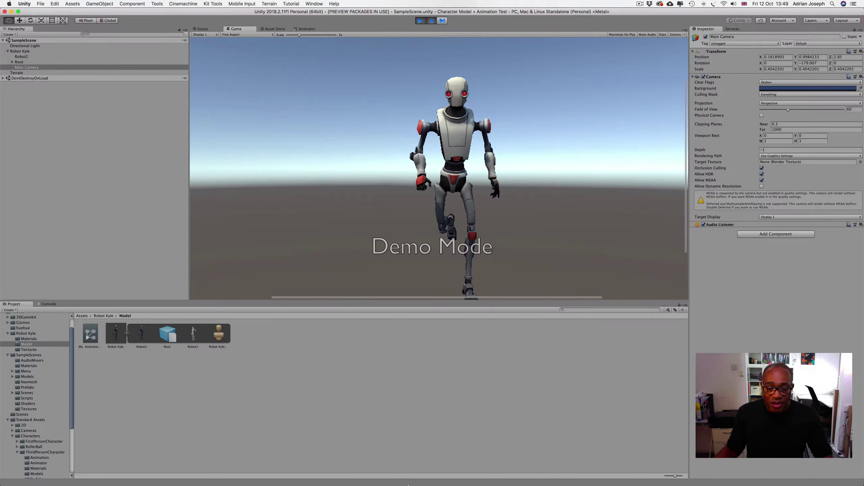
# - Switch to the animation guide in Safari to review its final steps and challenges
pyautogui.moveTo(409, 483)
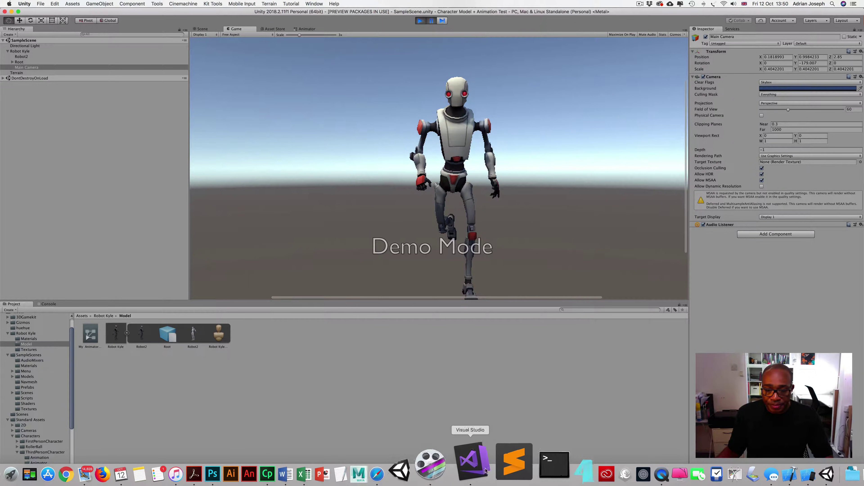
pyautogui.click(425, 463)
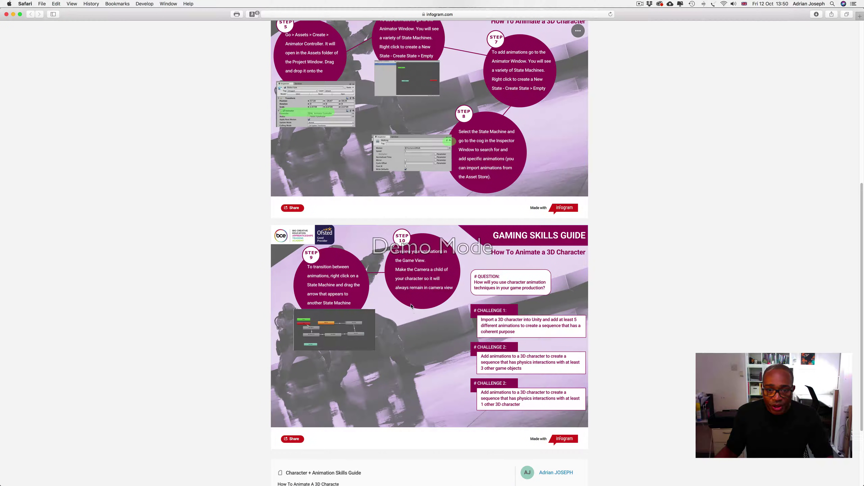